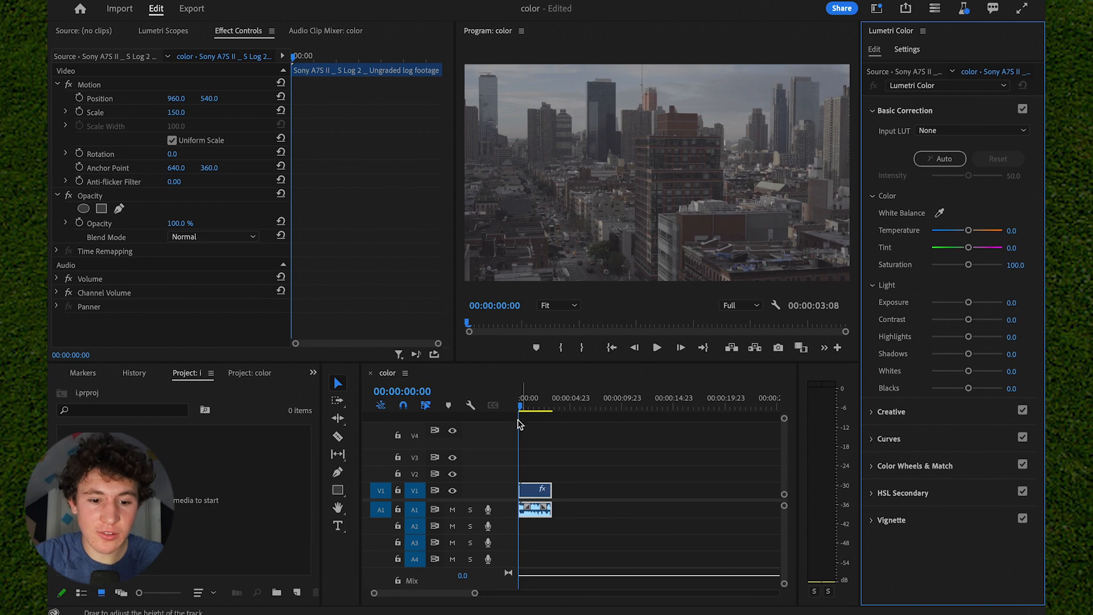
Step: Raise the city clip's exposure to 1.7 and lower its shadows to -57.4 in Basic Correction
left_click(527, 398)
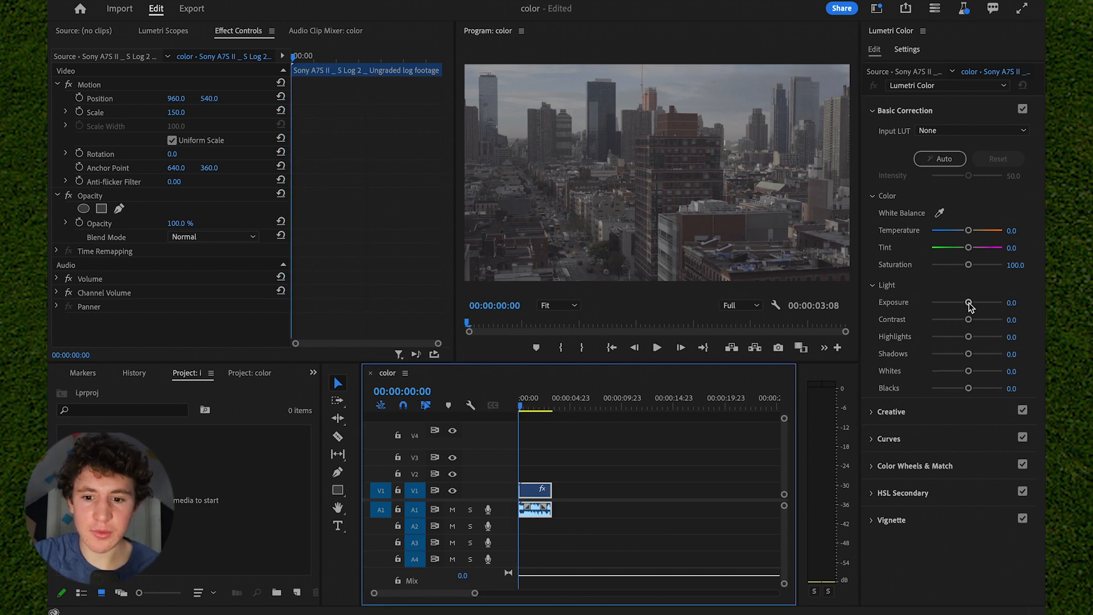
left_click_drag(969, 303, 977, 305)
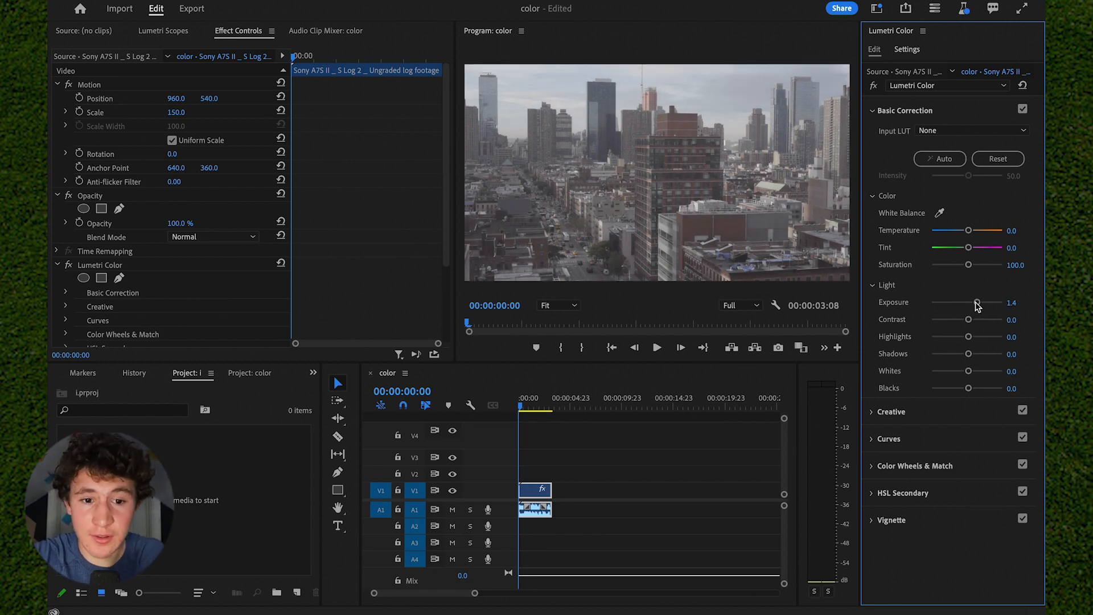
left_click_drag(976, 305, 979, 303)
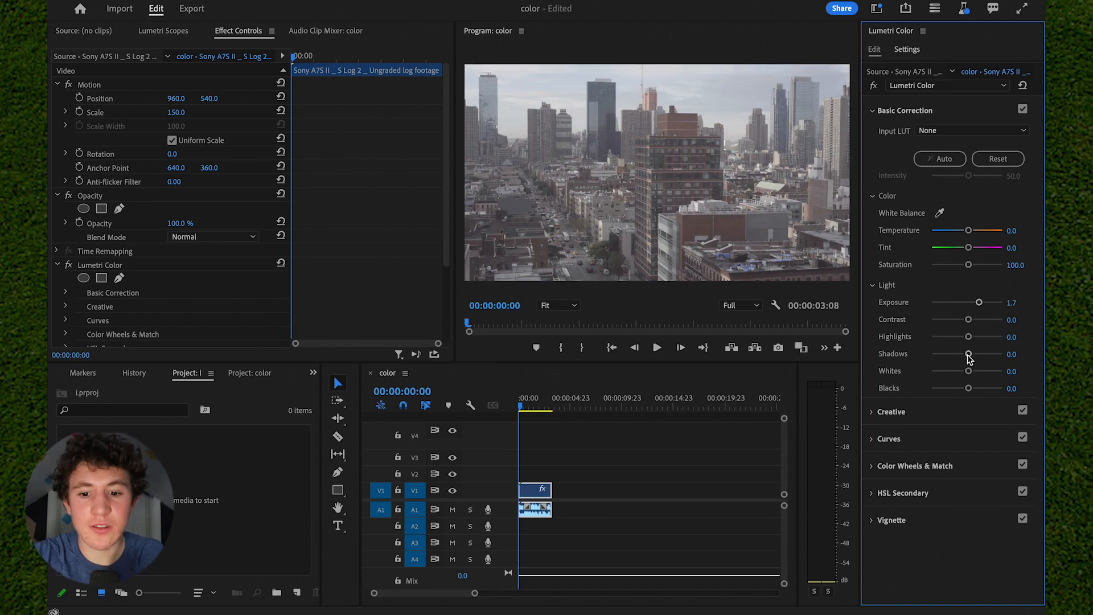
left_click_drag(970, 357, 954, 356)
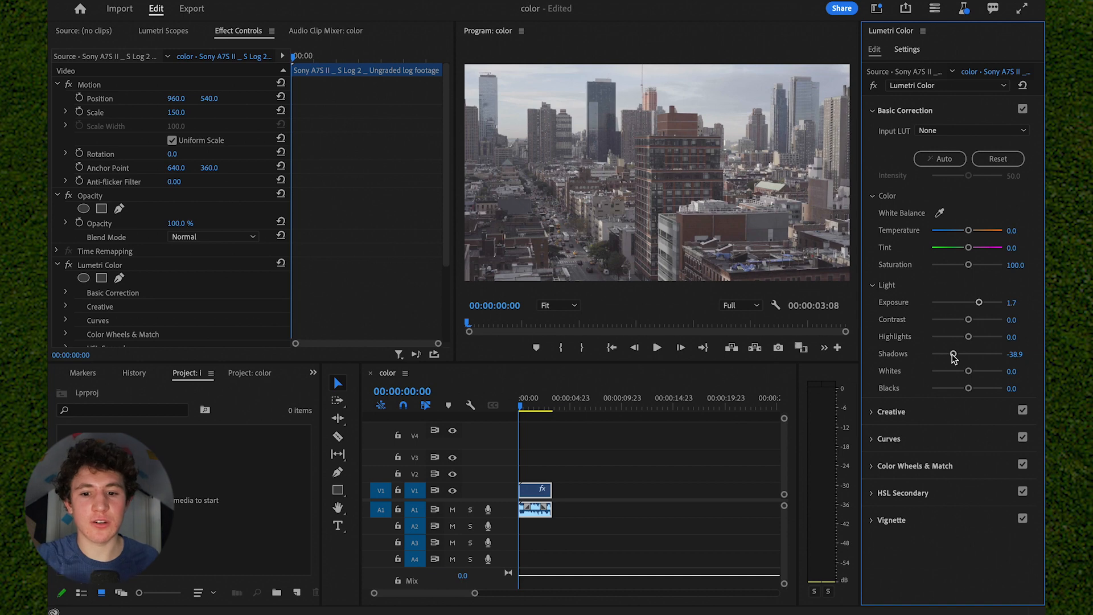
left_click_drag(954, 357, 946, 356)
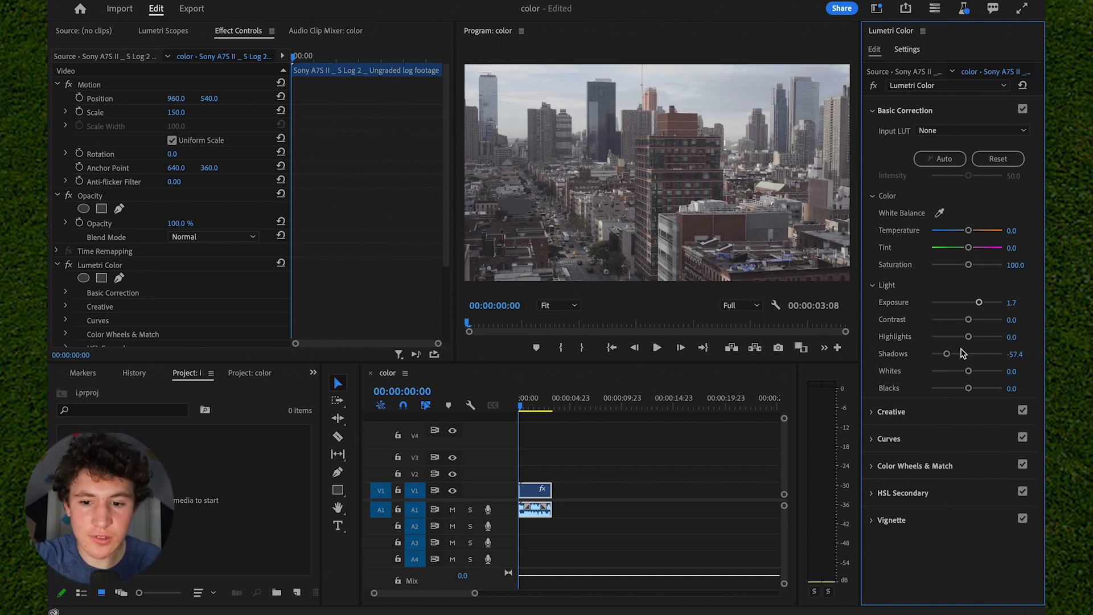
Step: Set the clip's highlights to 50, contrast to 42.6, whites to -16.7 and blacks to -27.8
left_click_drag(967, 337, 985, 340)
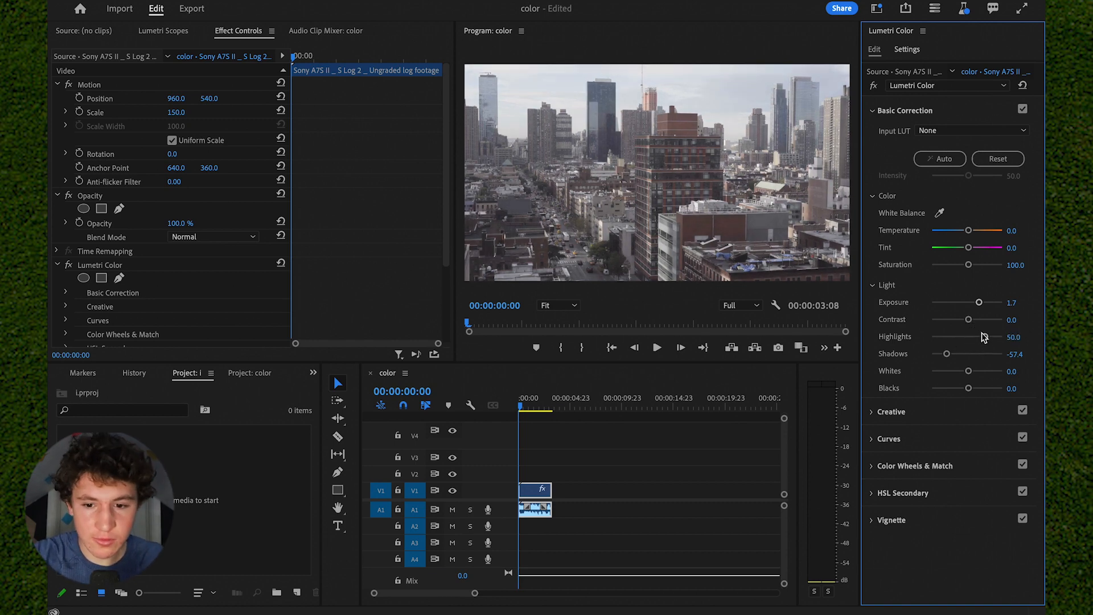
left_click_drag(968, 320, 982, 324)
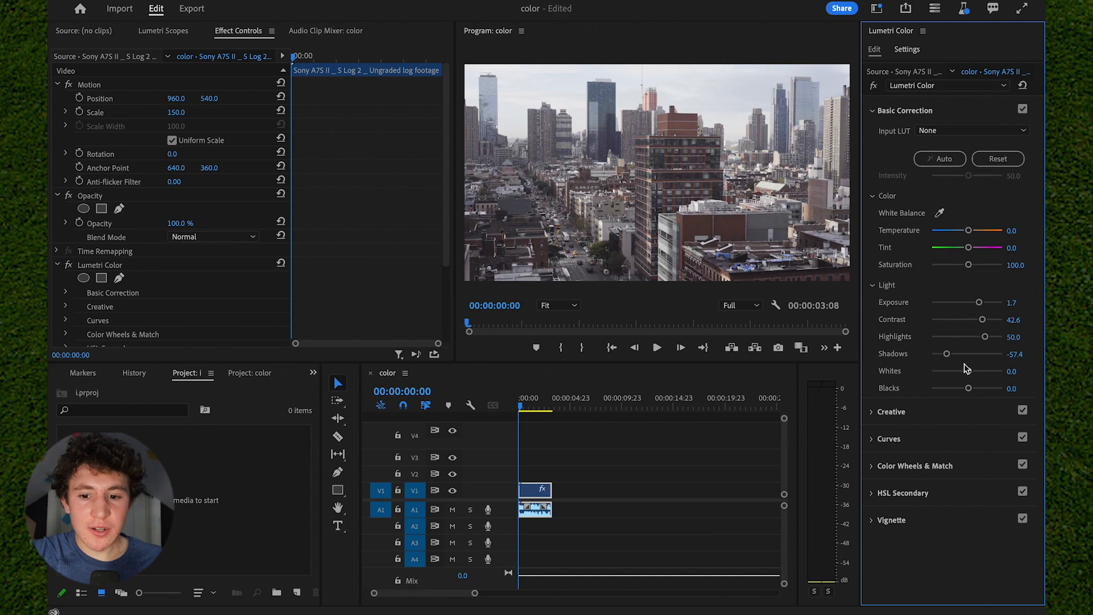
left_click_drag(968, 371, 952, 371)
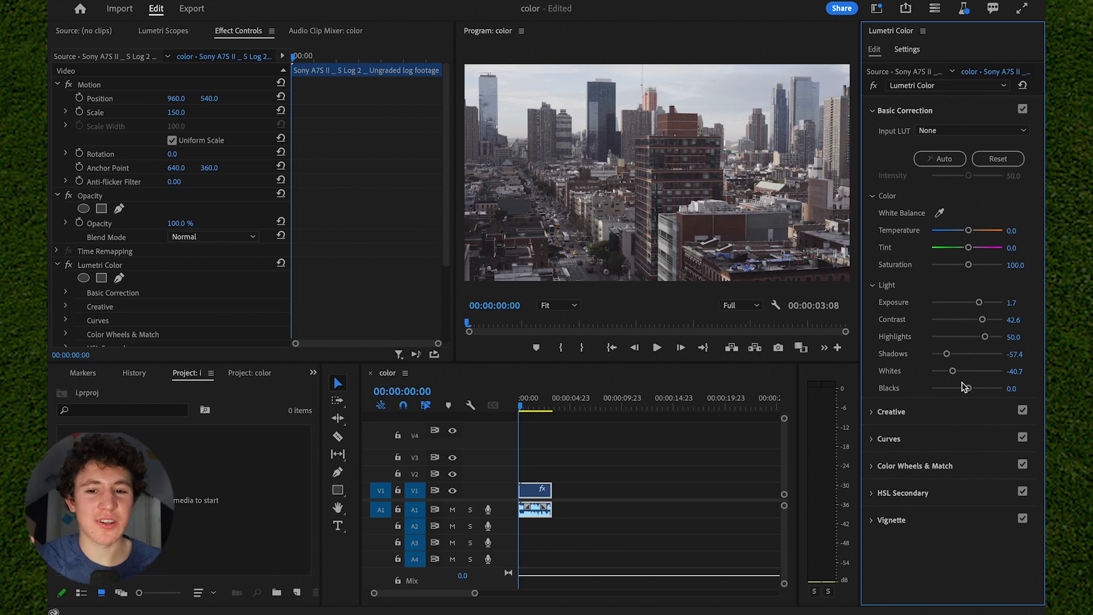
mouse_move(967, 387)
left_mouse_down()
mouse_move(948, 389)
mouse_move(961, 372)
left_mouse_up()
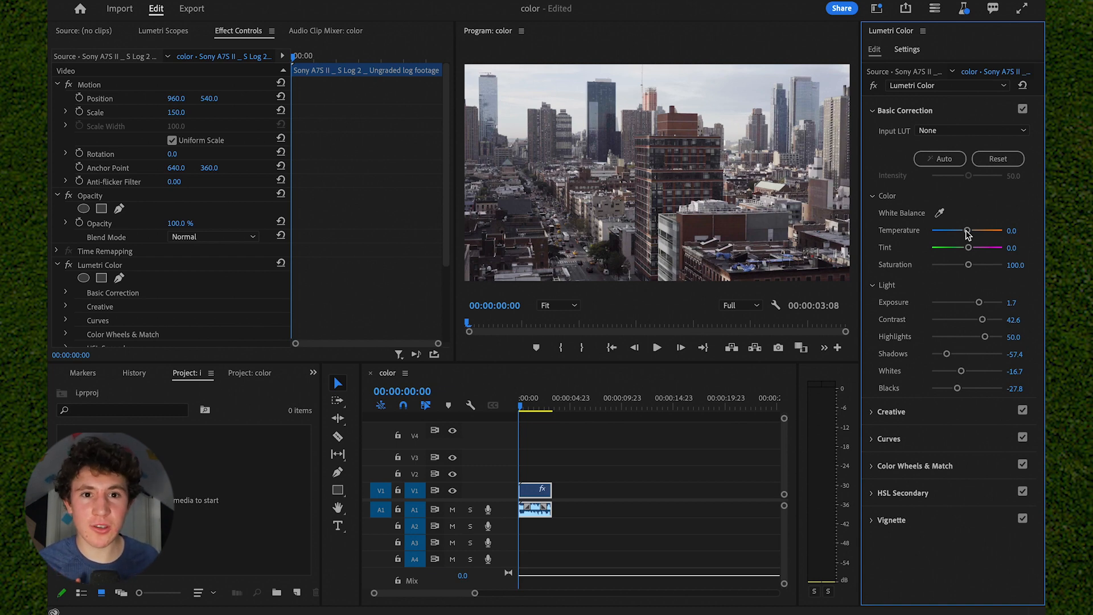
Step: Cool the clip's temperature to -11.1 and raise its Basic Correction saturation to 120.4
left_click_drag(966, 230, 961, 232)
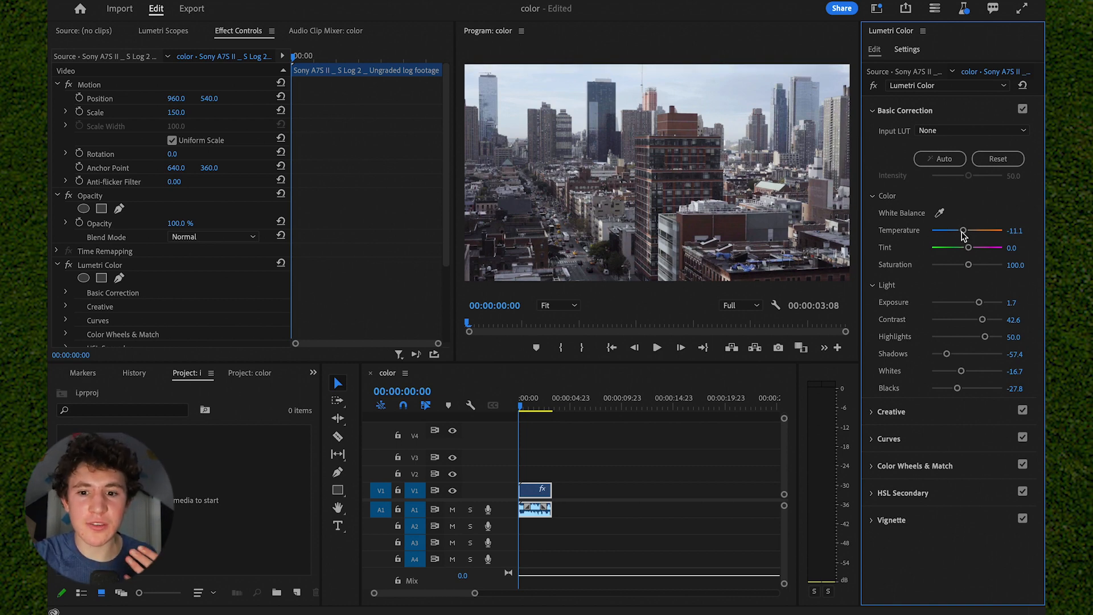
mouse_move(969, 264)
left_mouse_down()
mouse_move(1020, 268)
mouse_move(973, 271)
left_mouse_up()
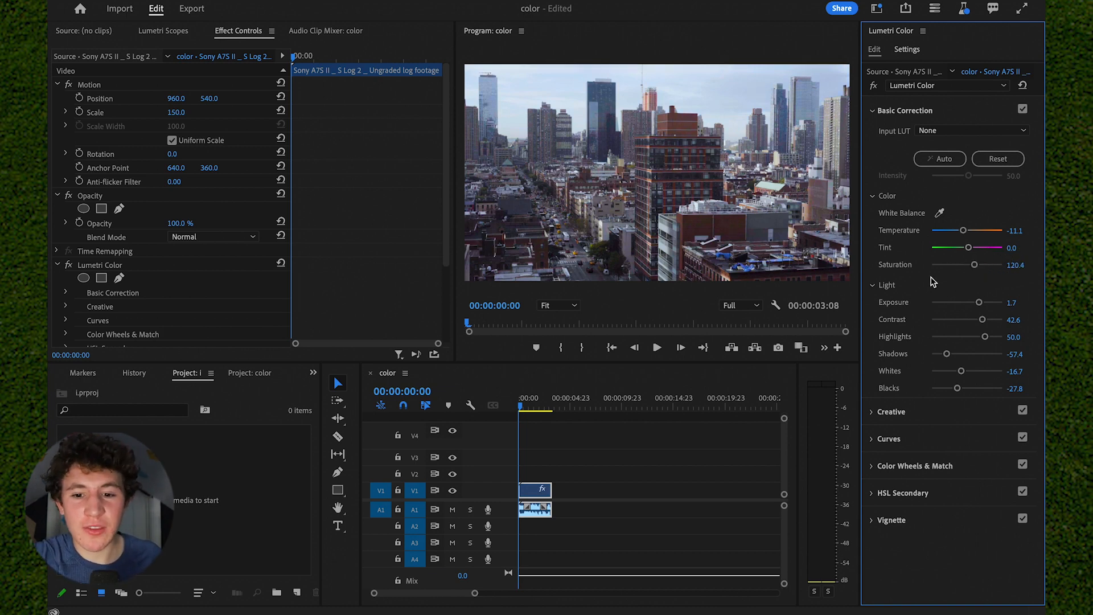
Step: Compare the graded clip with the original by switching the Lumetri Color effect off and on twice
left_click(874, 86)
left_click(874, 86)
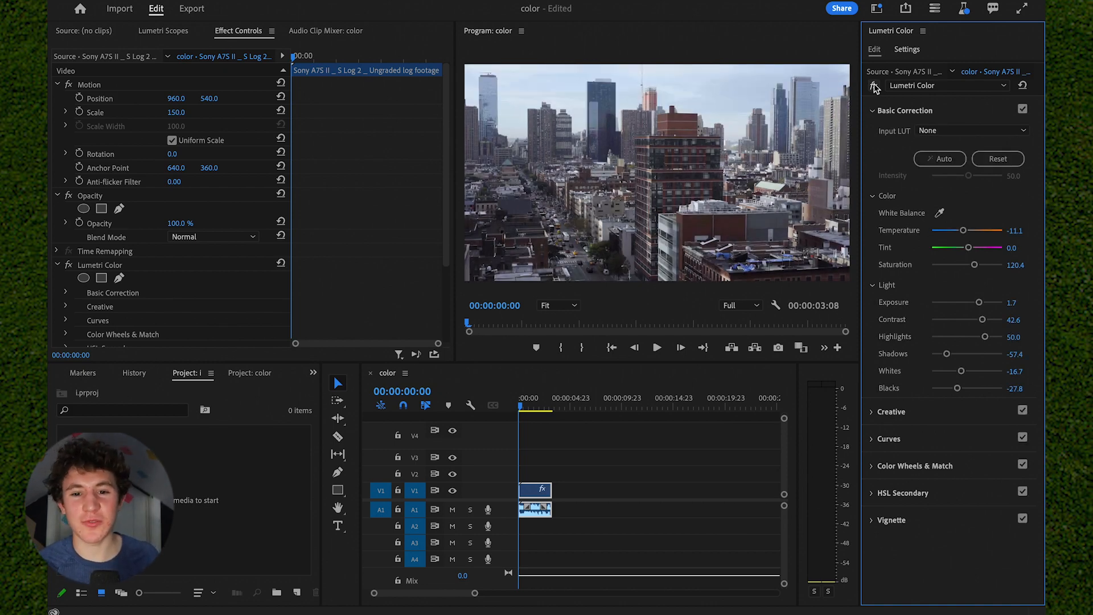
left_click(874, 86)
left_click(873, 86)
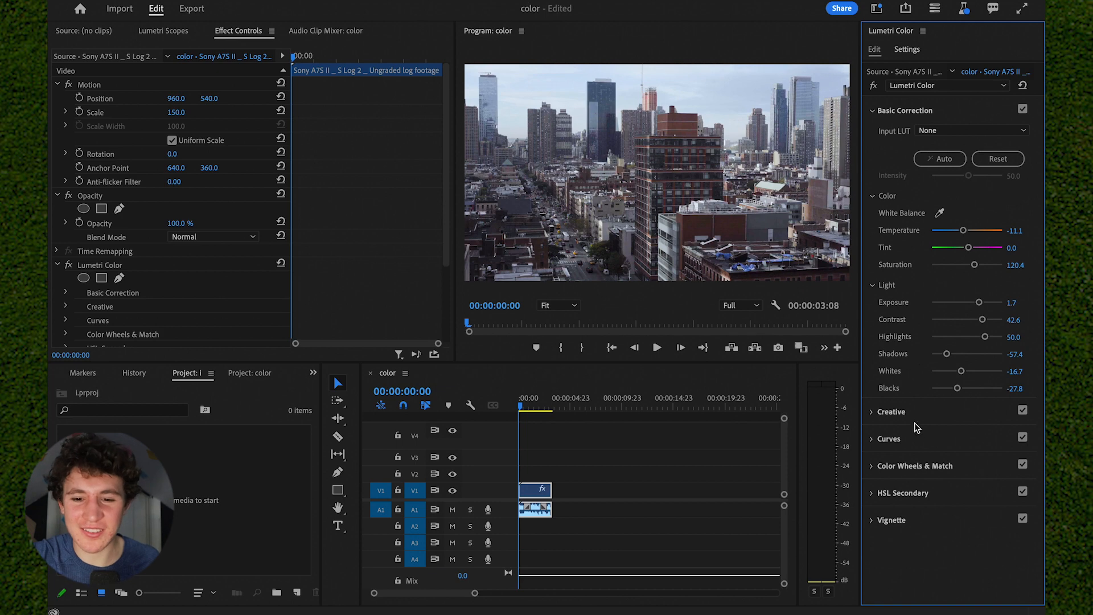
Step: Set the Creative look intensity to 200 and the faded film amount to 50.9
left_click(935, 112)
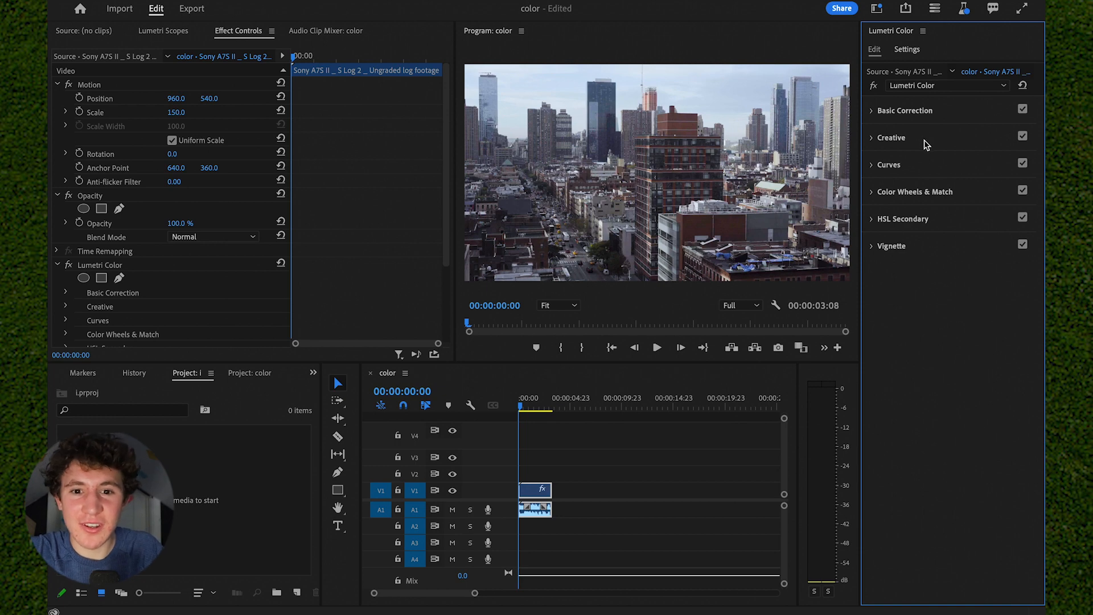
left_click(924, 140)
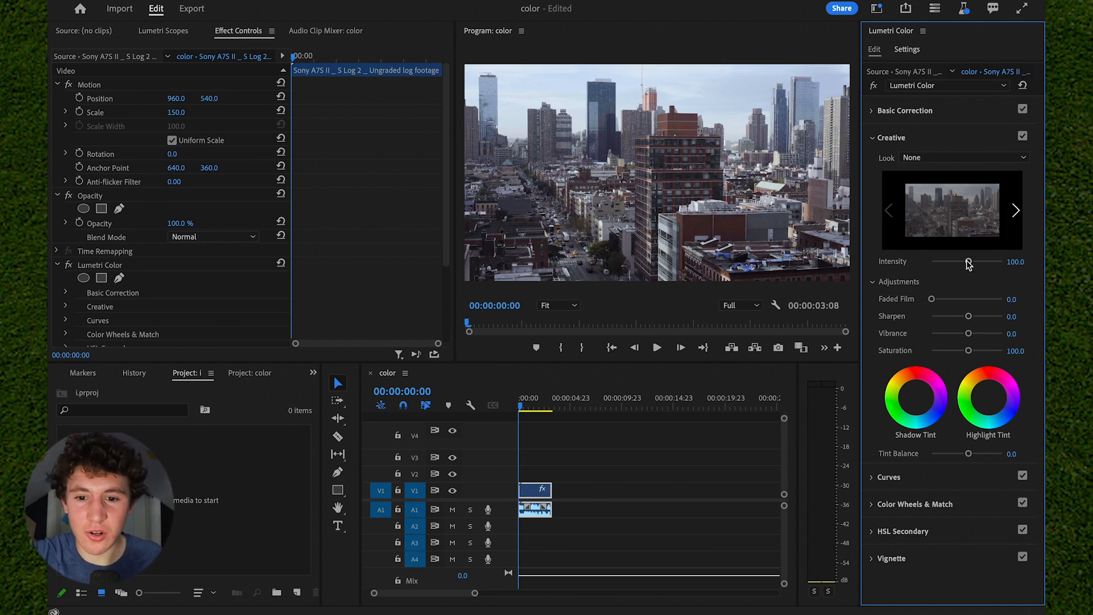
left_click_drag(968, 262, 1011, 278)
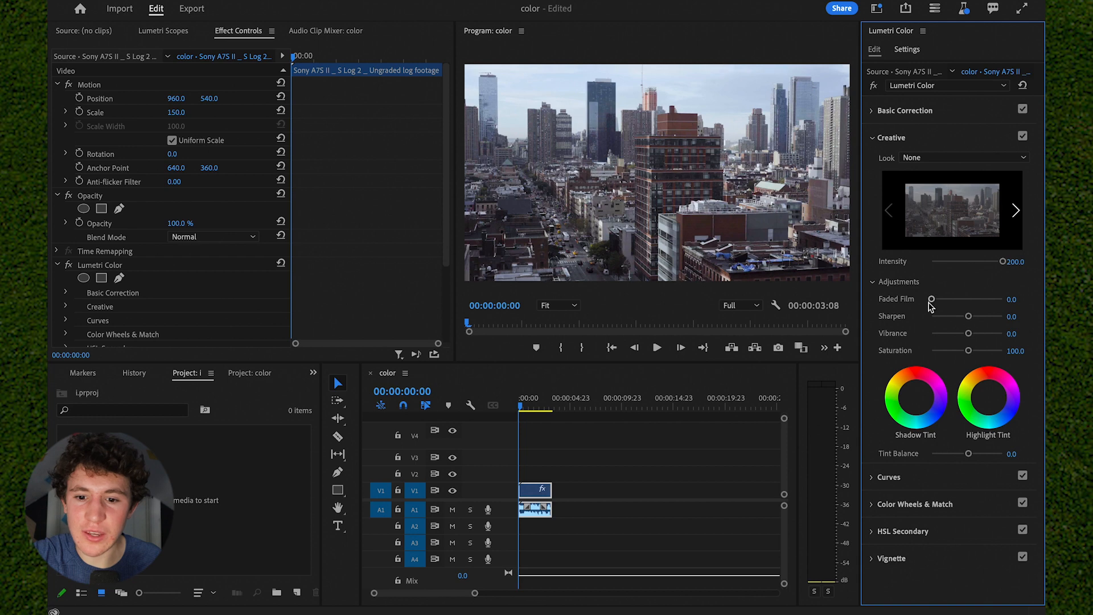
left_click_drag(931, 299, 959, 300)
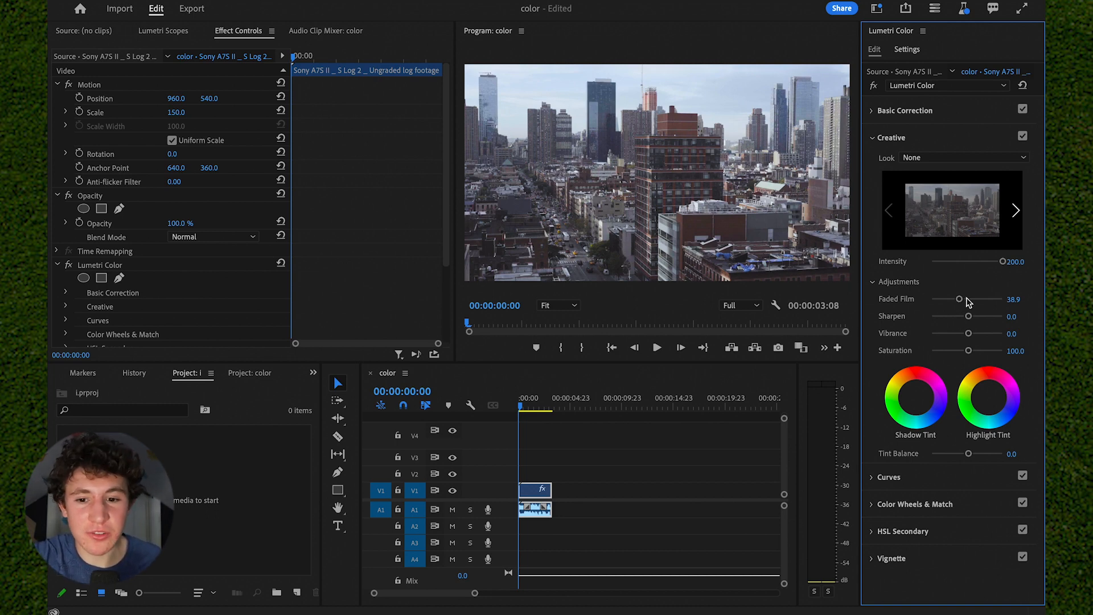
left_click_drag(968, 298, 968, 302)
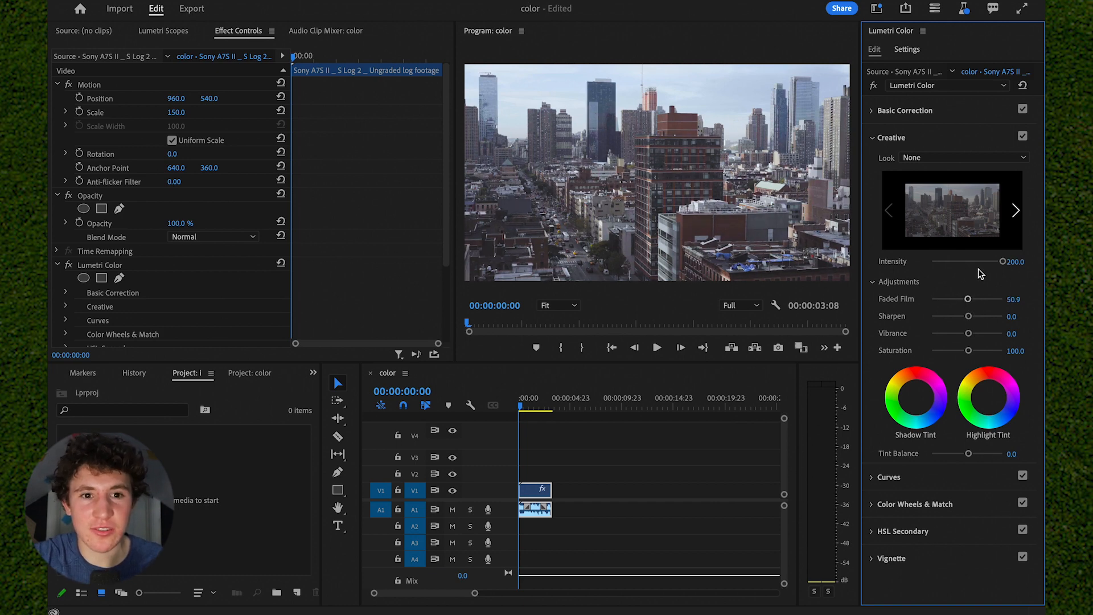
left_click(958, 139)
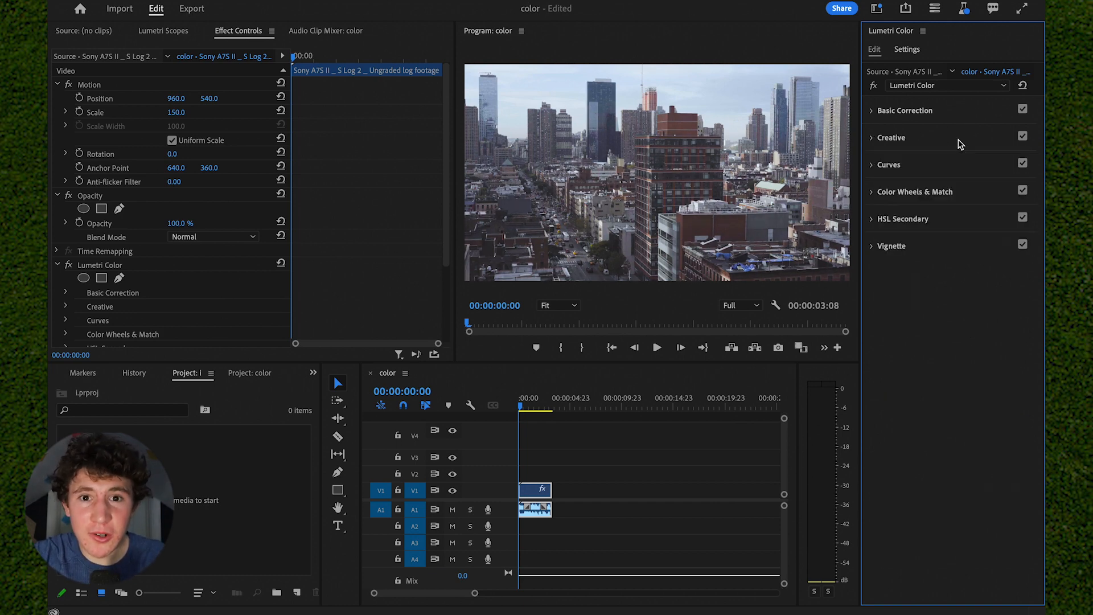
Step: Add three control points to the white RGB curve, one each in the highlights, shadows and midtones
left_click(948, 171)
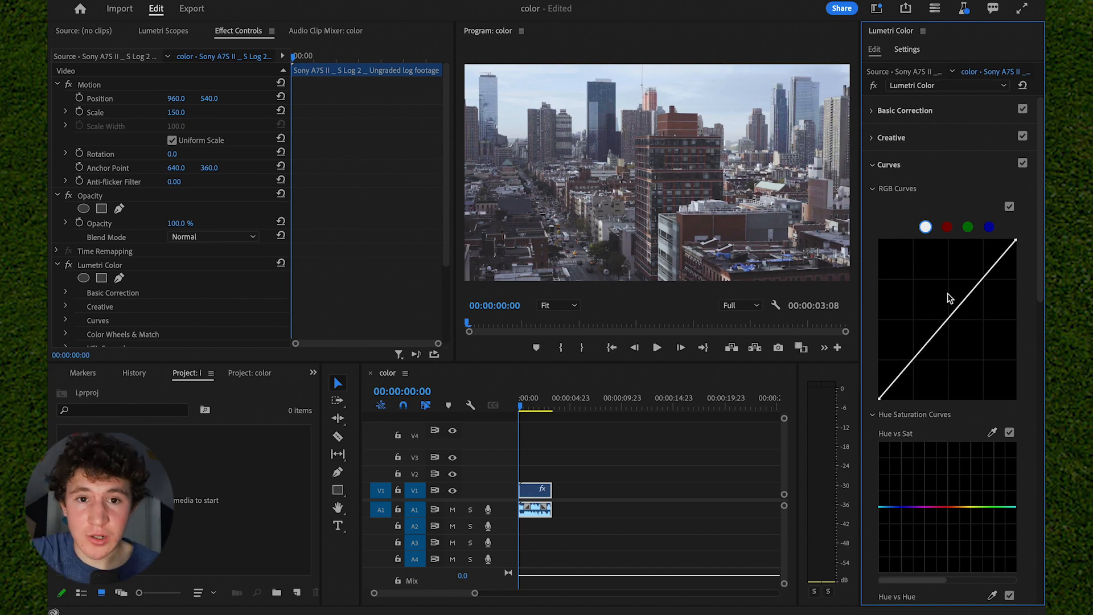
left_click(983, 279)
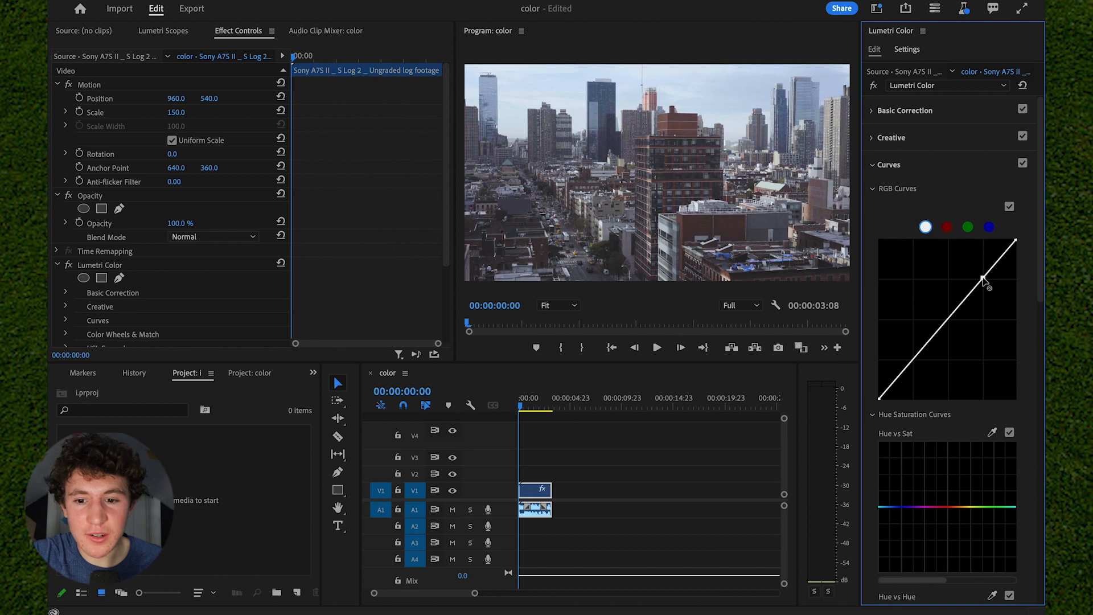
left_click(911, 364)
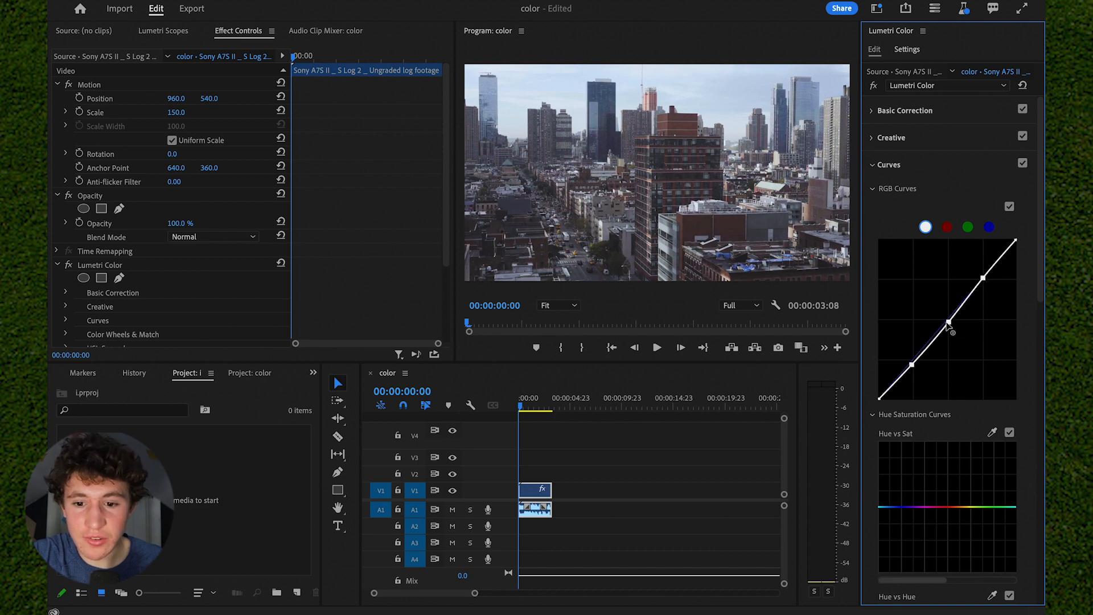
left_click(948, 321)
Step: Shape the white RGB curve by lowering the highlight point slightly and lifting the midtone and shadow points a little
left_click_drag(948, 321, 955, 322)
mouse_move(982, 281)
left_mouse_down()
mouse_move(1011, 291)
mouse_move(998, 287)
mouse_move(997, 304)
mouse_move(982, 284)
left_mouse_up()
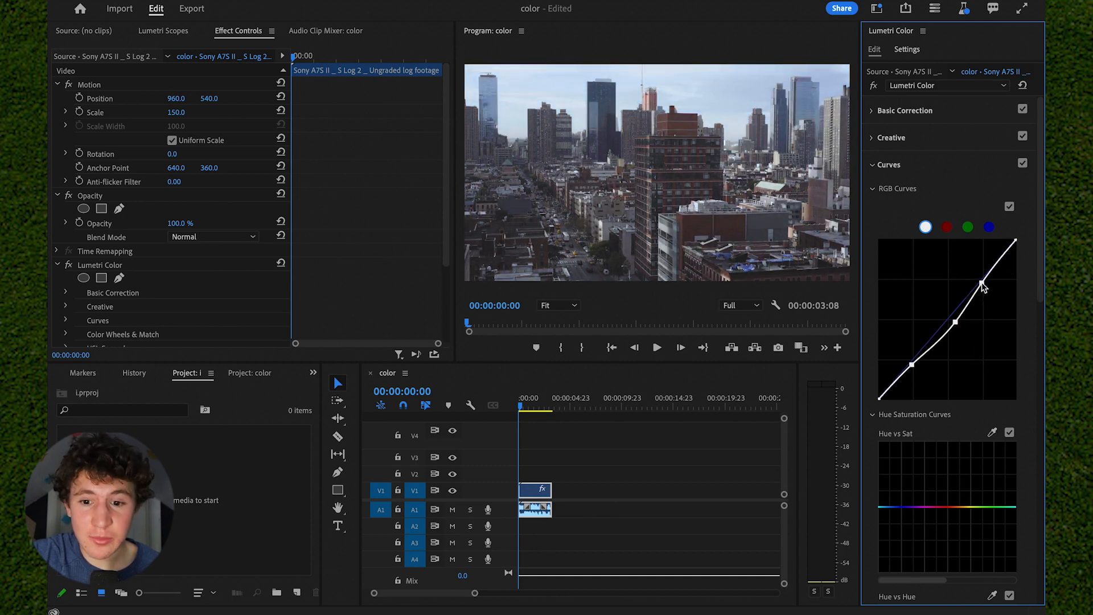
left_click_drag(956, 324, 948, 322)
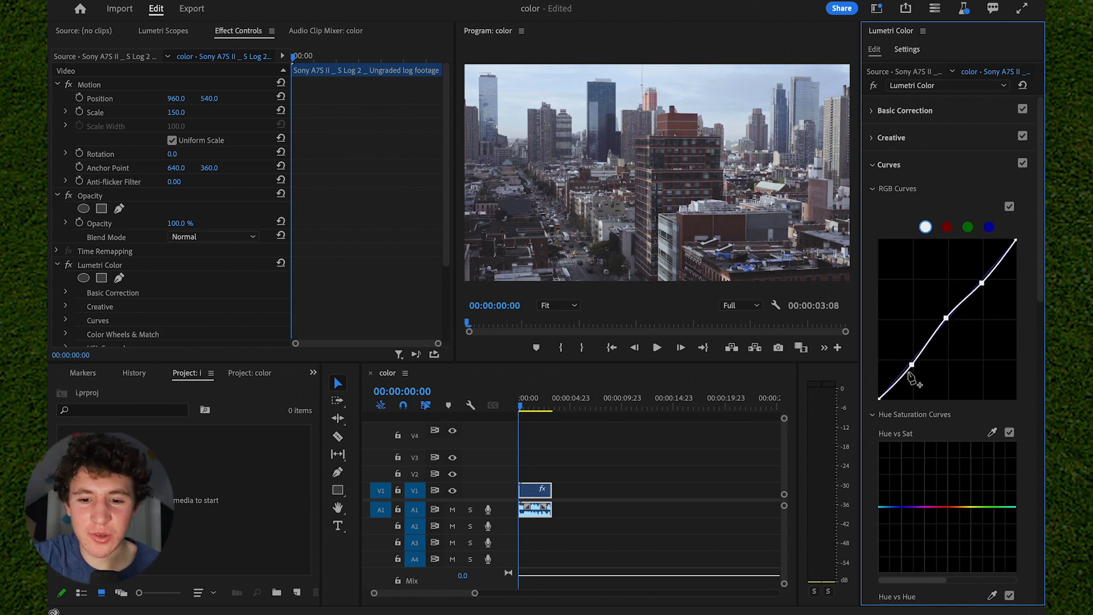
left_click_drag(910, 365, 911, 365)
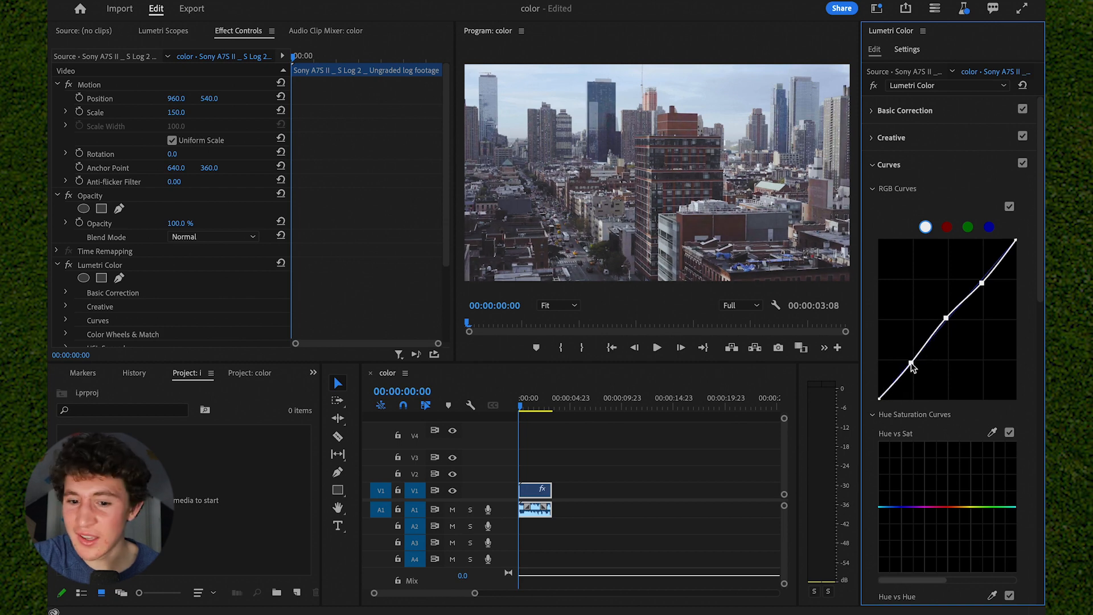
Step: Look through the red, green and blue channels of the RGB curves
left_click(946, 227)
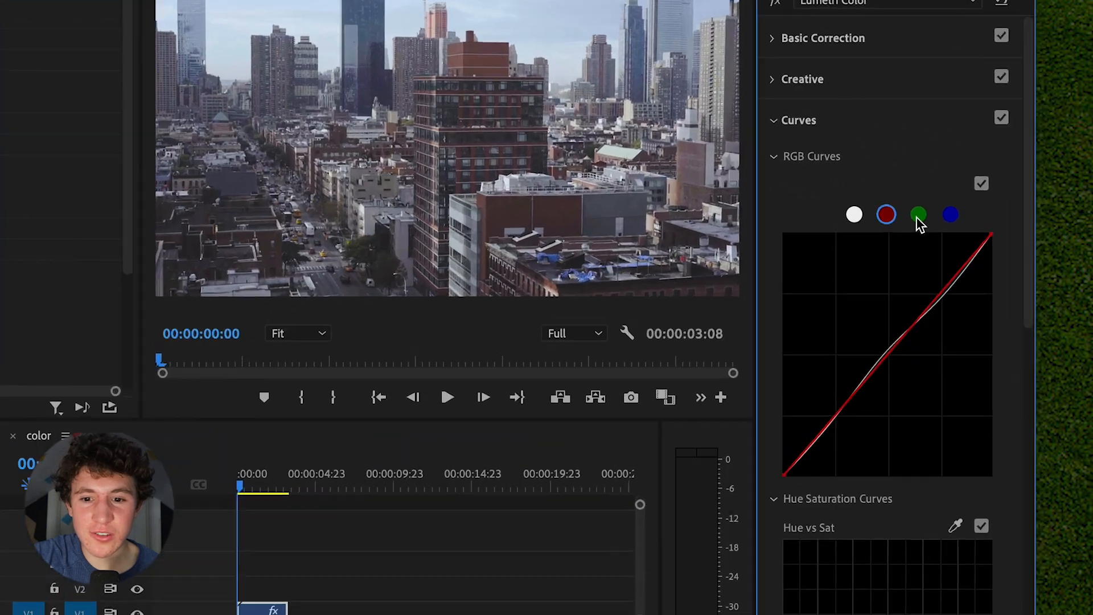
left_click(918, 215)
left_click(950, 215)
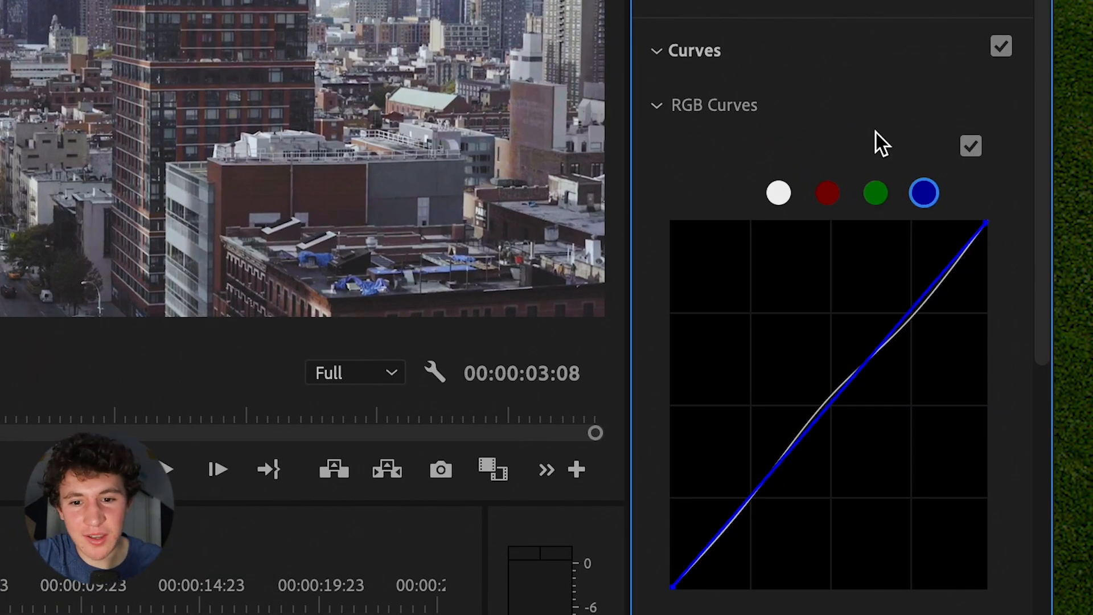
left_click(816, 51)
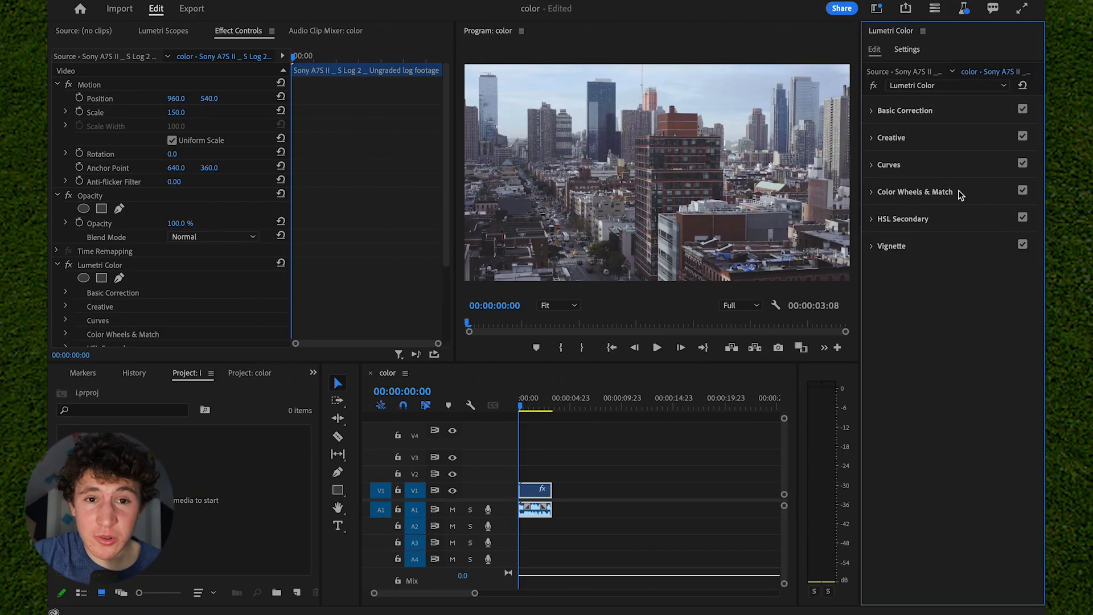
Step: Nudge the brightness level of the Highlights color wheel very slightly in Color Wheels & Match
left_click(961, 194)
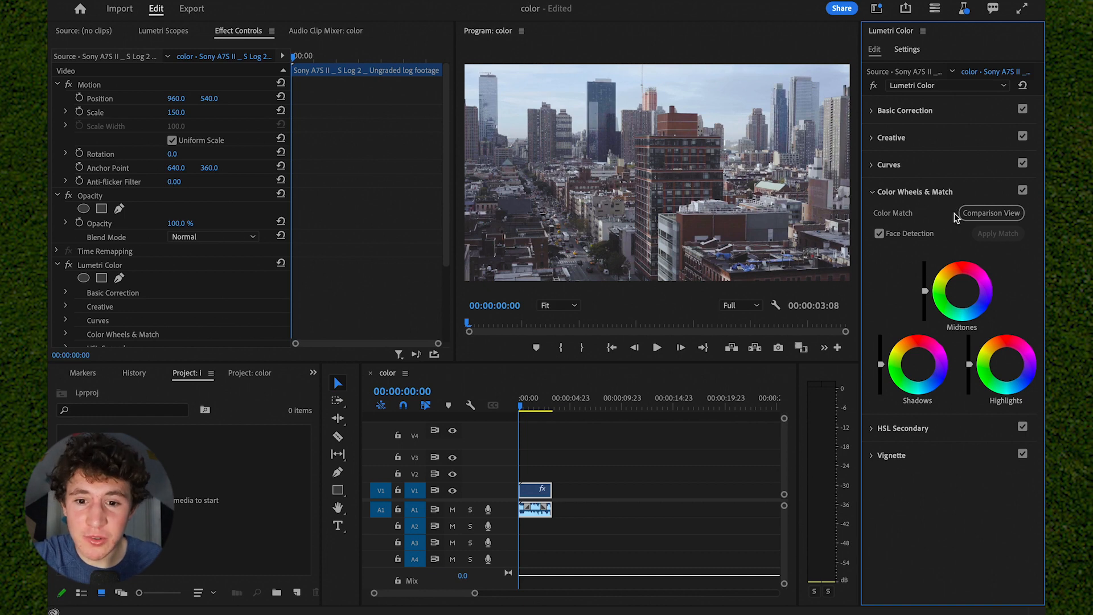
left_click(955, 289)
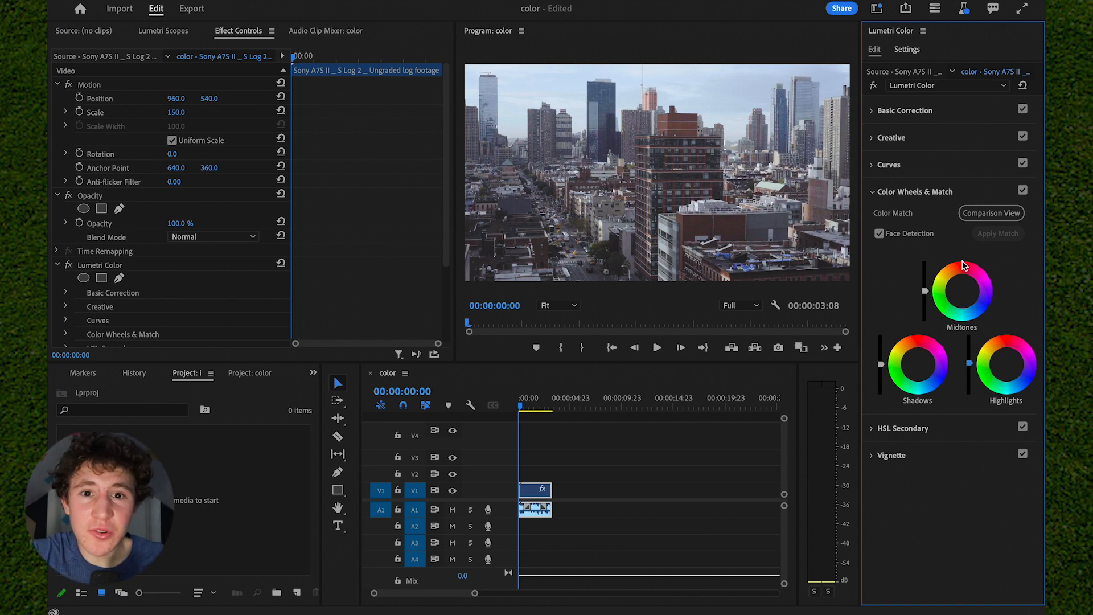
left_click(931, 195)
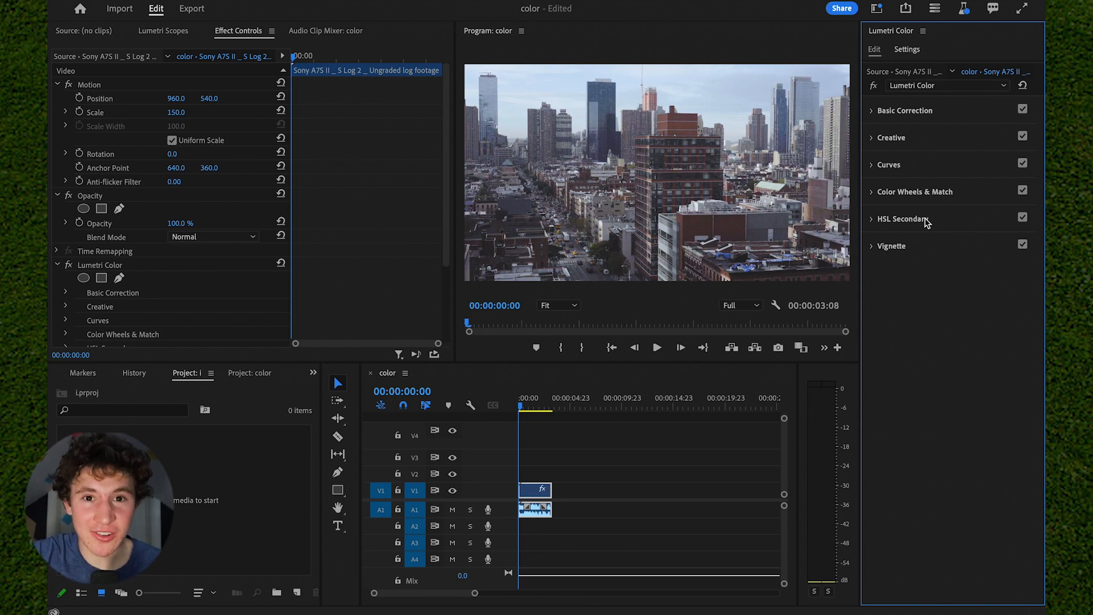
Step: Sample the reddish-brown wall of the low building as the key color for HSL Secondary
left_click(926, 221)
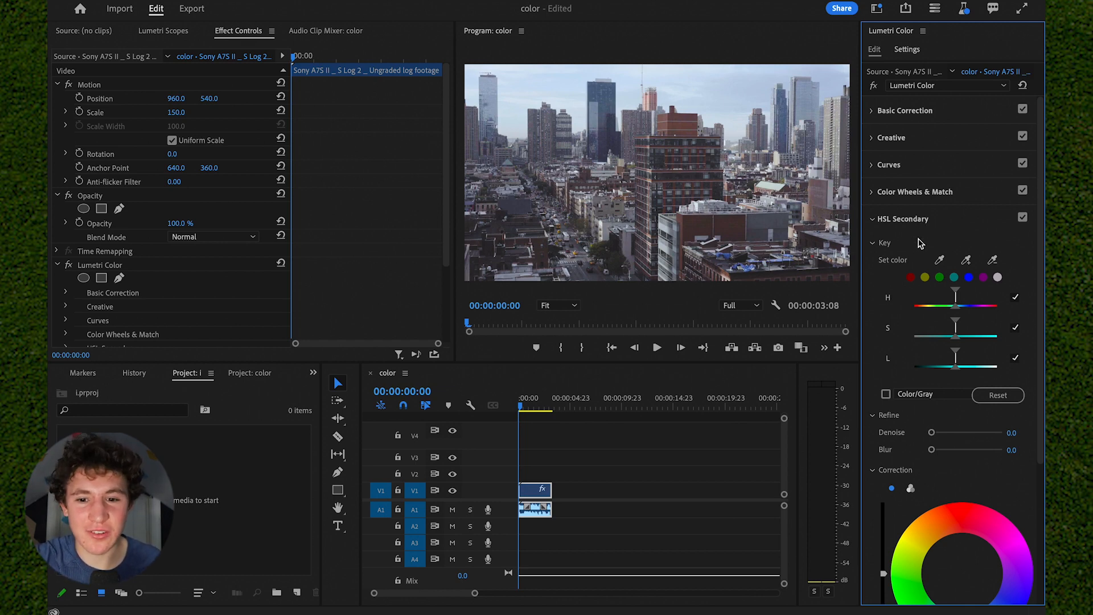
left_click(941, 261)
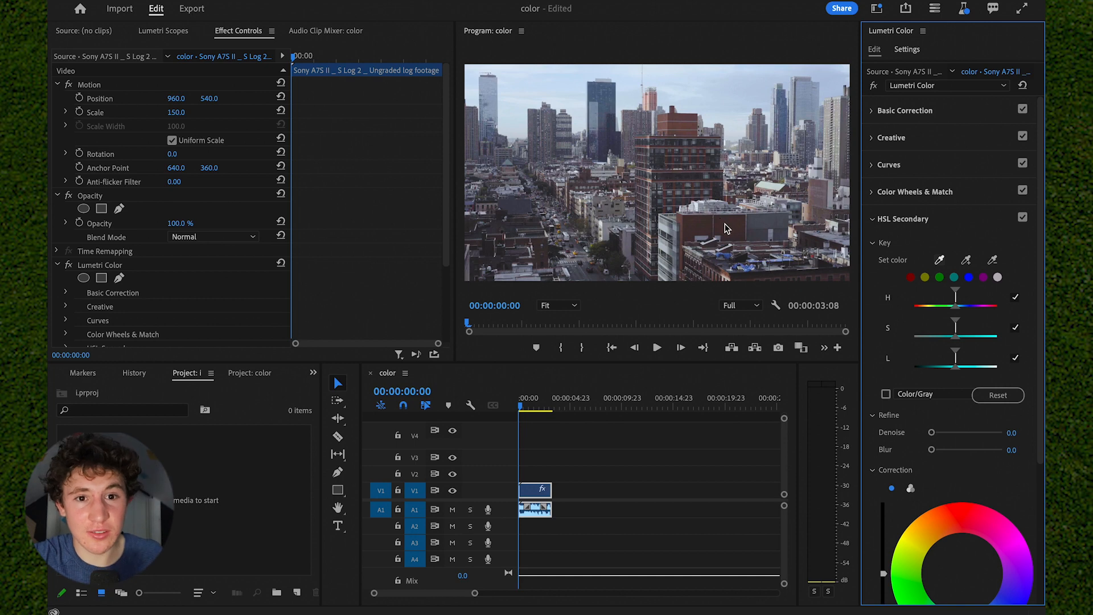
left_click(727, 228)
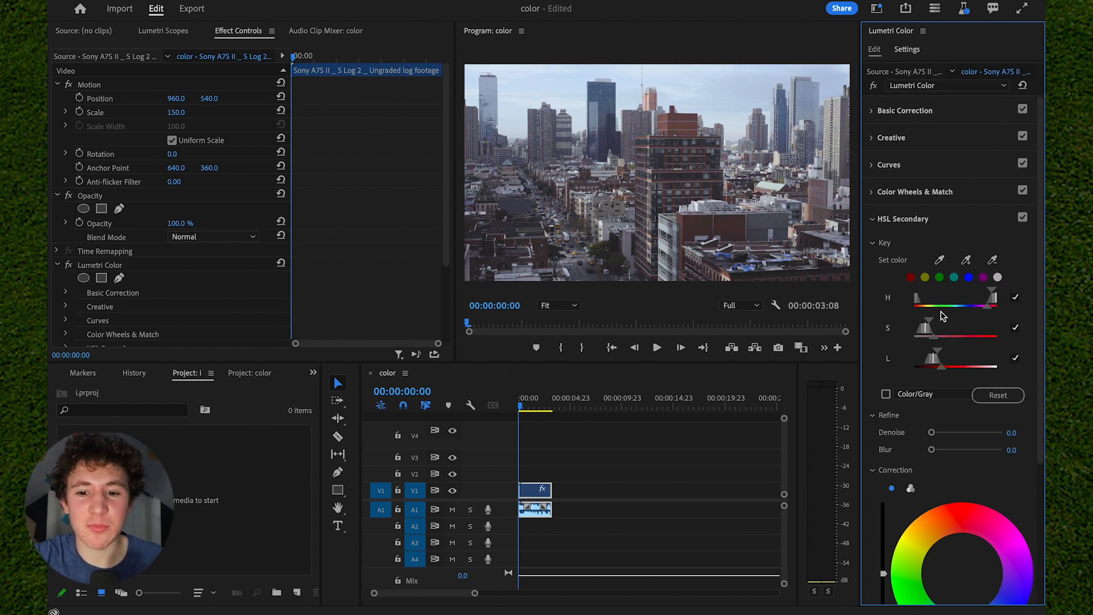
scroll(955, 355, "down", 1)
scroll(955, 355, "down", 1)
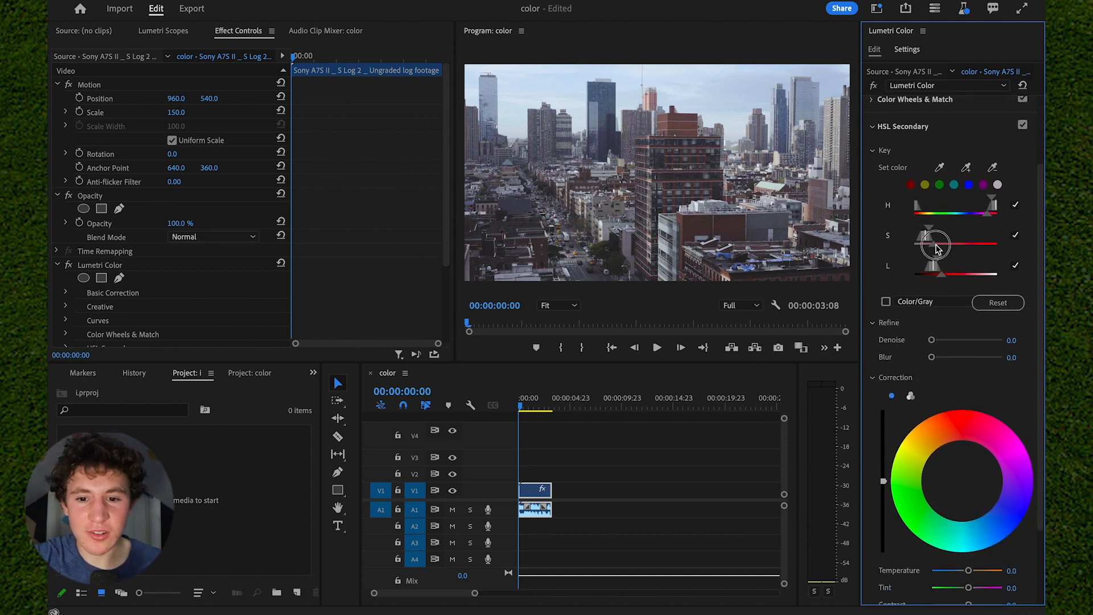
Step: Extend the HSL key's saturation range slightly toward higher saturation and set the correction's Saturation to 150 and Contrast to 38.9
left_click_drag(934, 246, 944, 248)
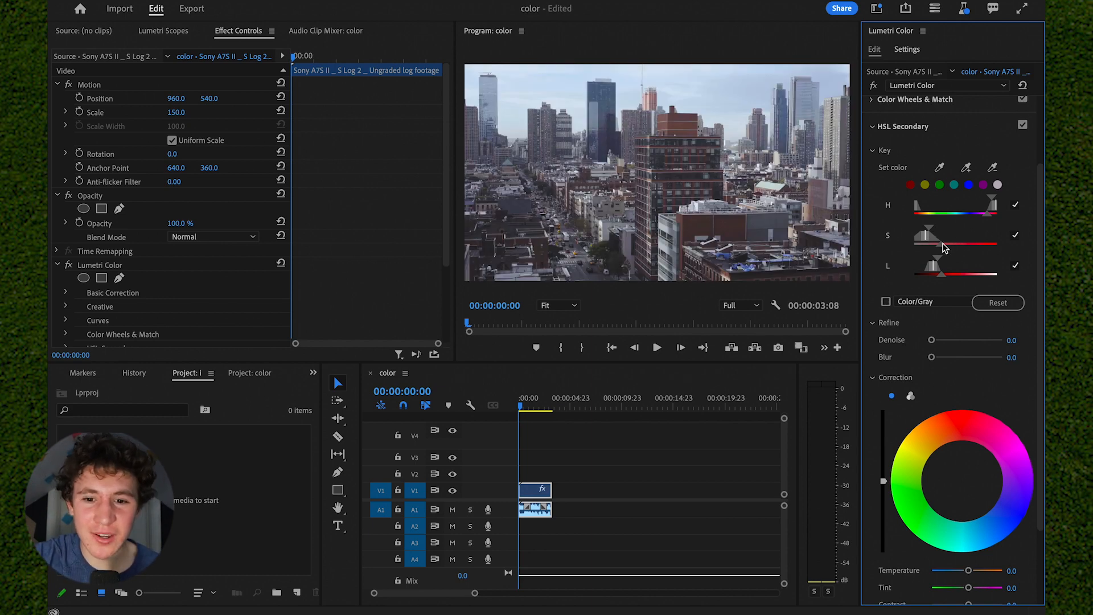
scroll(945, 249, "down", 2)
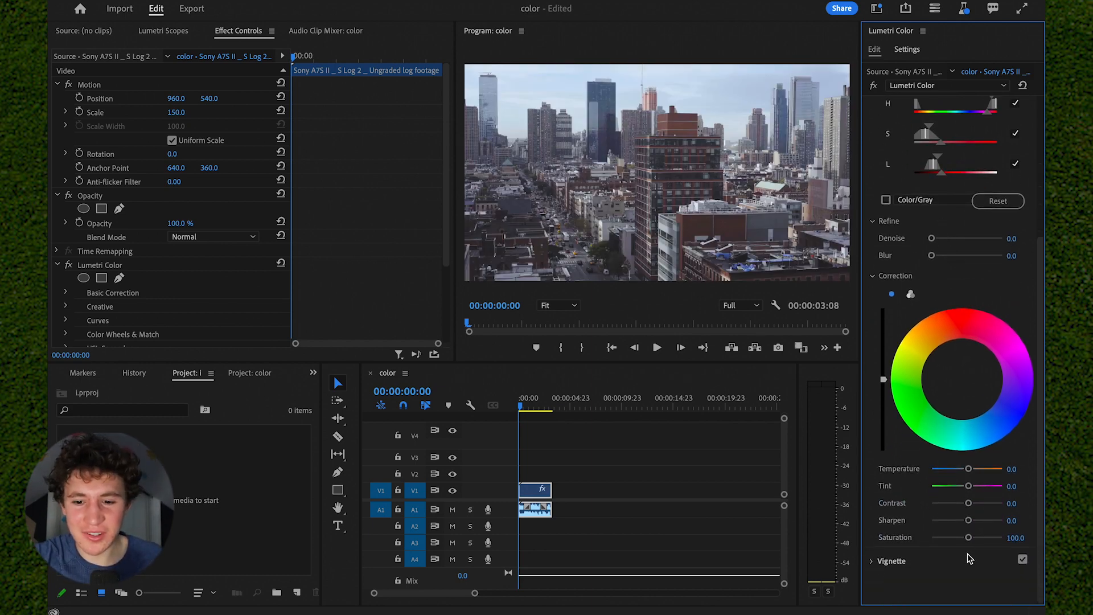
mouse_move(968, 537)
left_mouse_down()
mouse_move(1006, 551)
mouse_move(969, 548)
mouse_move(1016, 535)
mouse_move(922, 541)
mouse_move(900, 532)
mouse_move(1015, 540)
mouse_move(969, 538)
mouse_move(985, 537)
left_mouse_up()
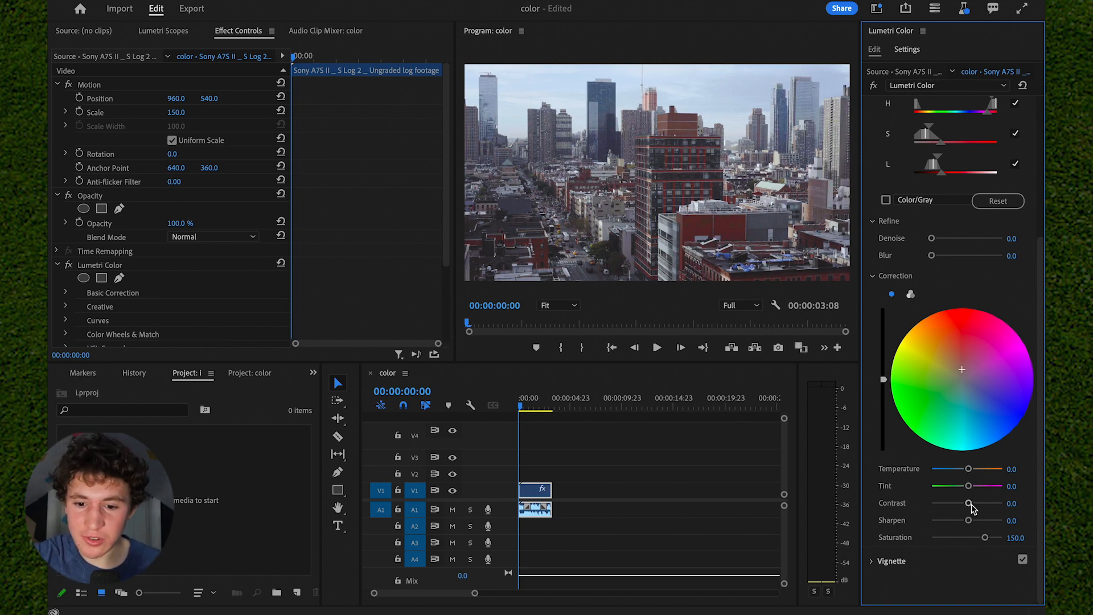
left_click_drag(970, 504, 981, 505)
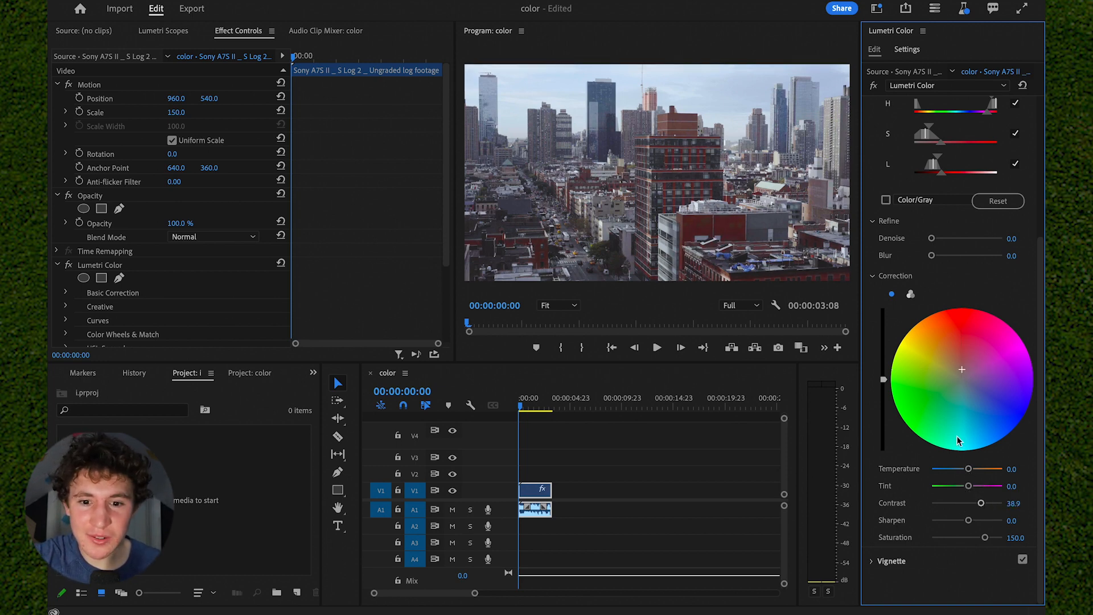
scroll(958, 440, "up", 3)
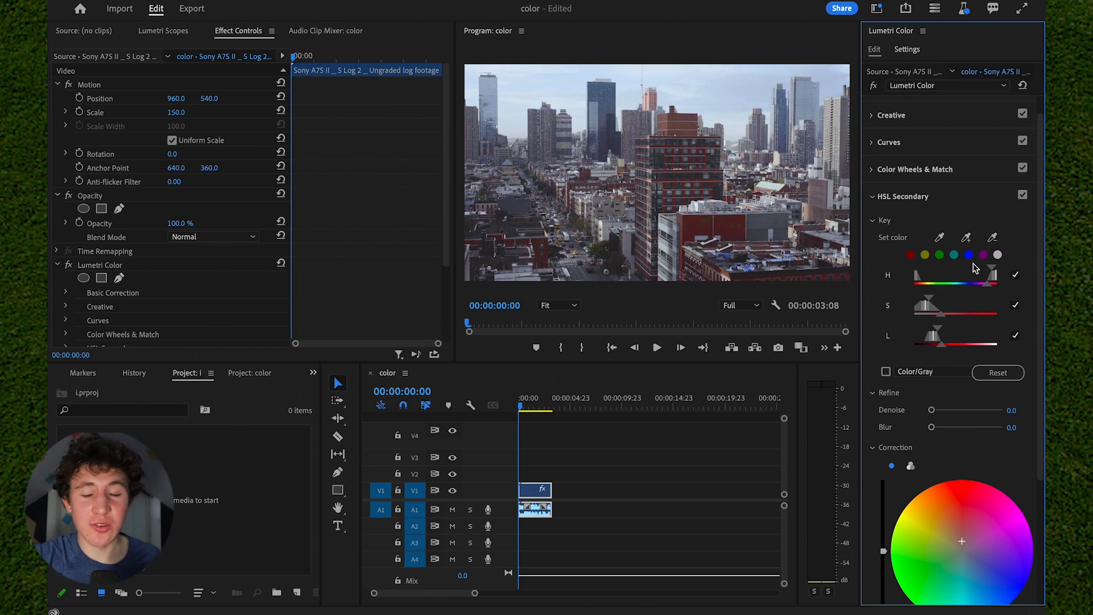
scroll(962, 293, "down", 1)
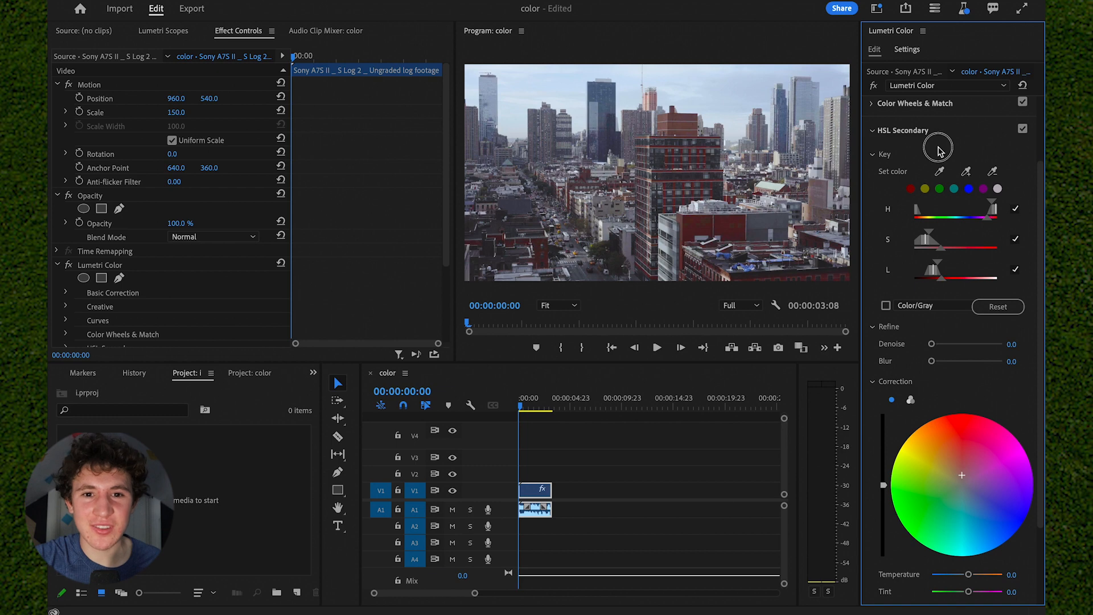
scroll(936, 162, "up", 1)
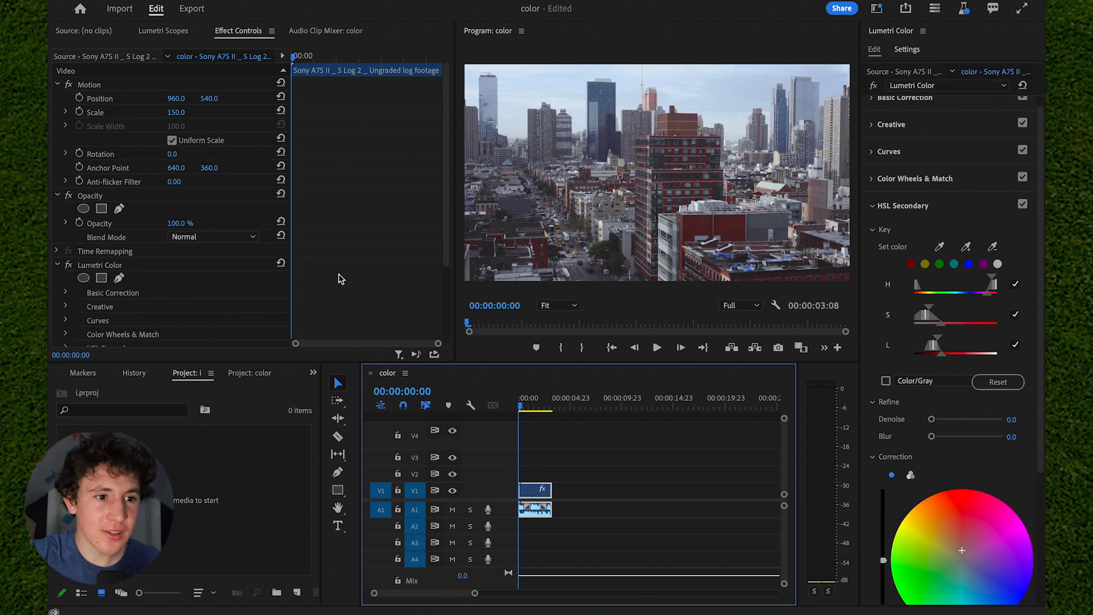
left_click(242, 35)
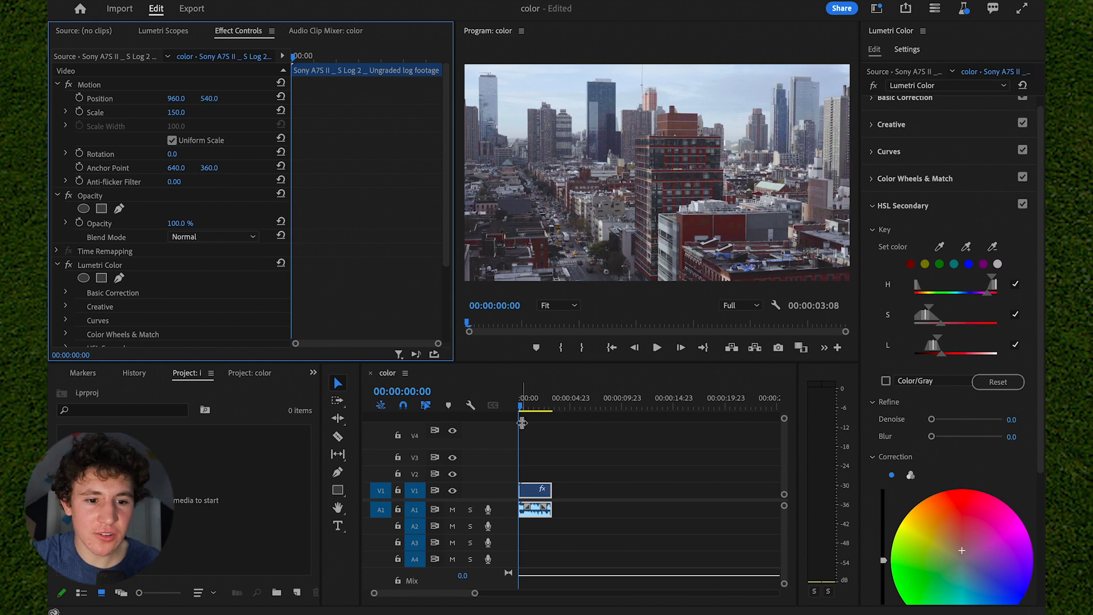
left_click(876, 9)
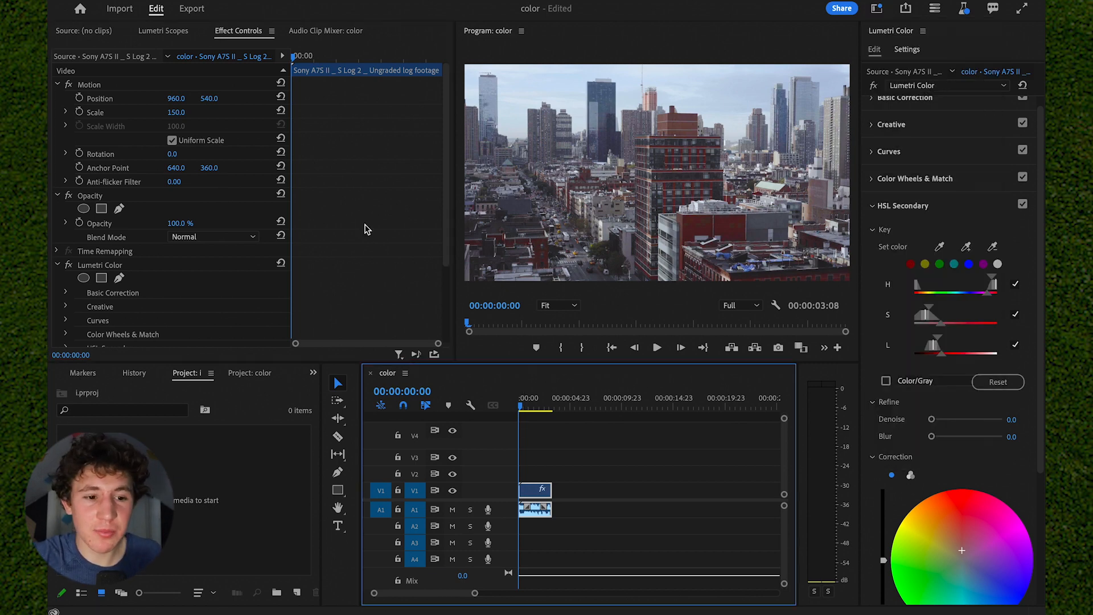
scroll(367, 228, "down", 4)
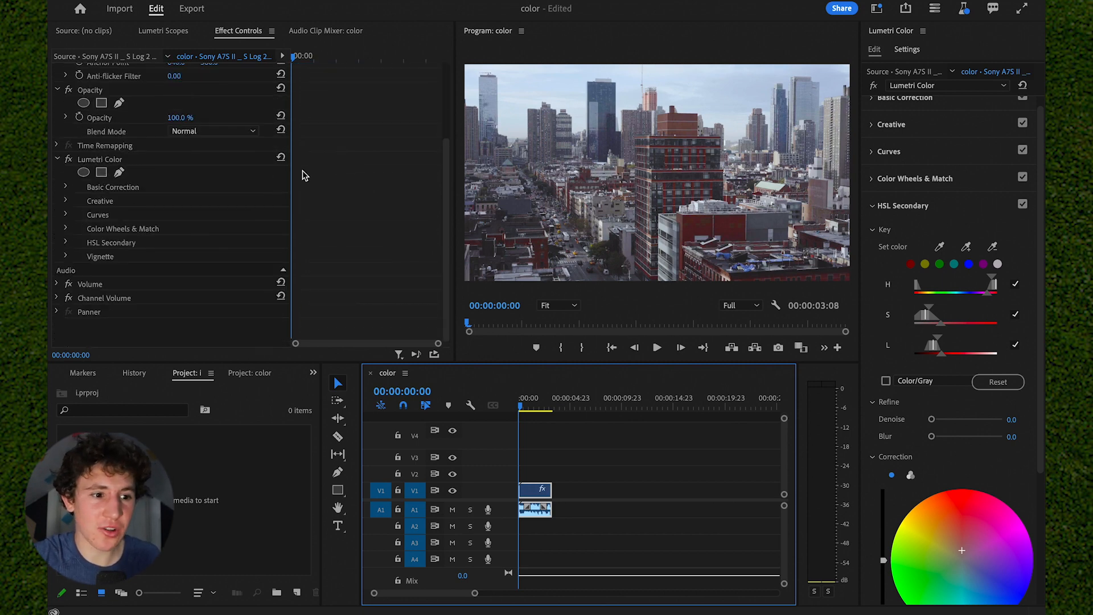
left_click(209, 165)
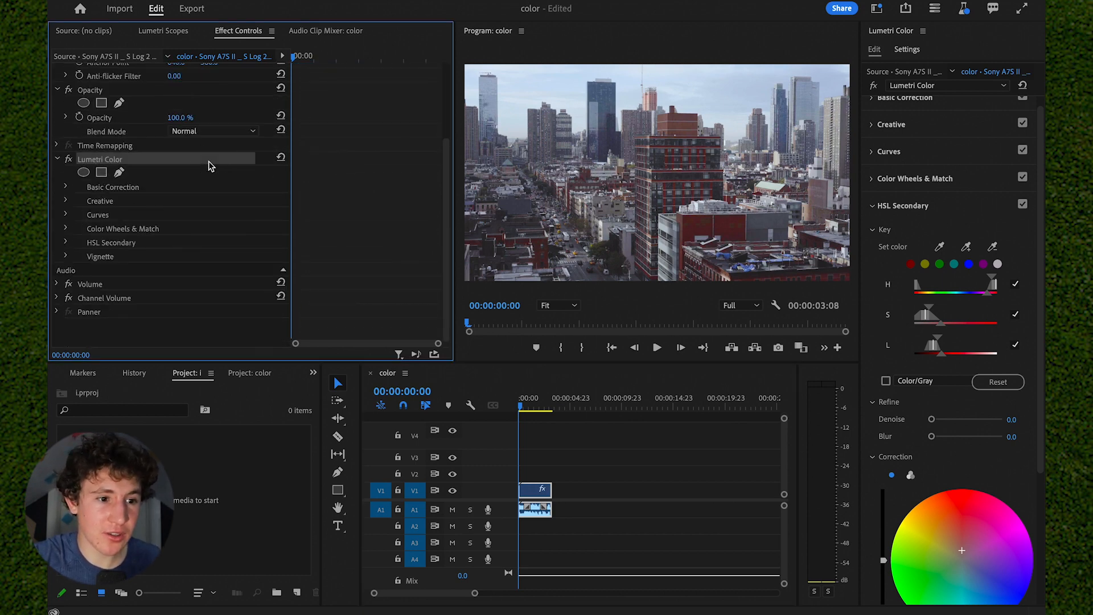
Step: Show the Lumetri Scopes for the clip, hiding Waveform (RGB) and restoring it alongside Vectorscope YUV
left_click(167, 32)
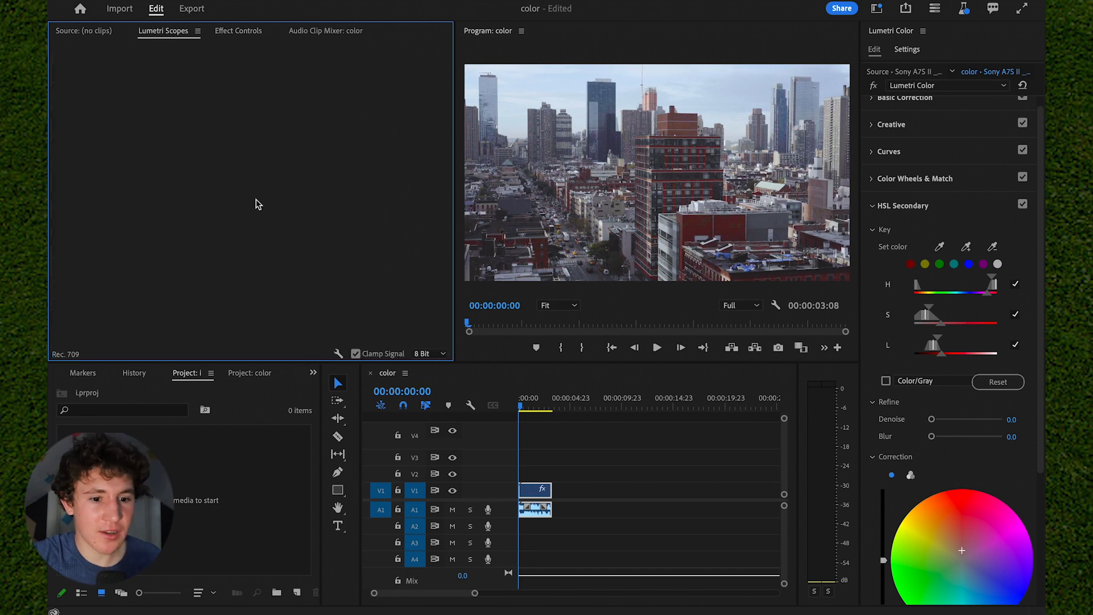
left_click(565, 468)
left_click(535, 489)
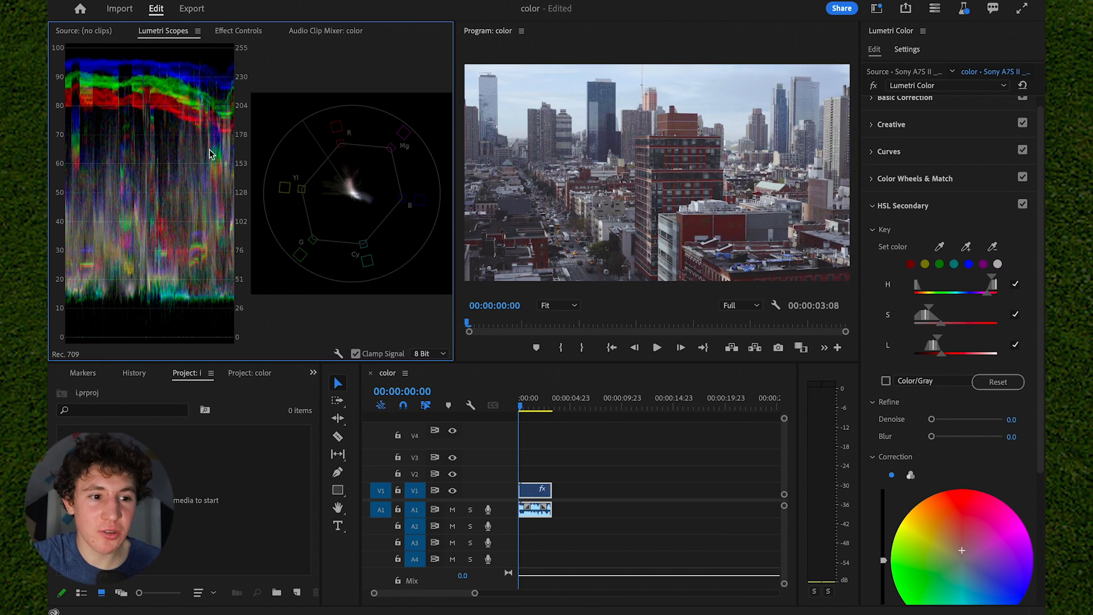
right_click(176, 166)
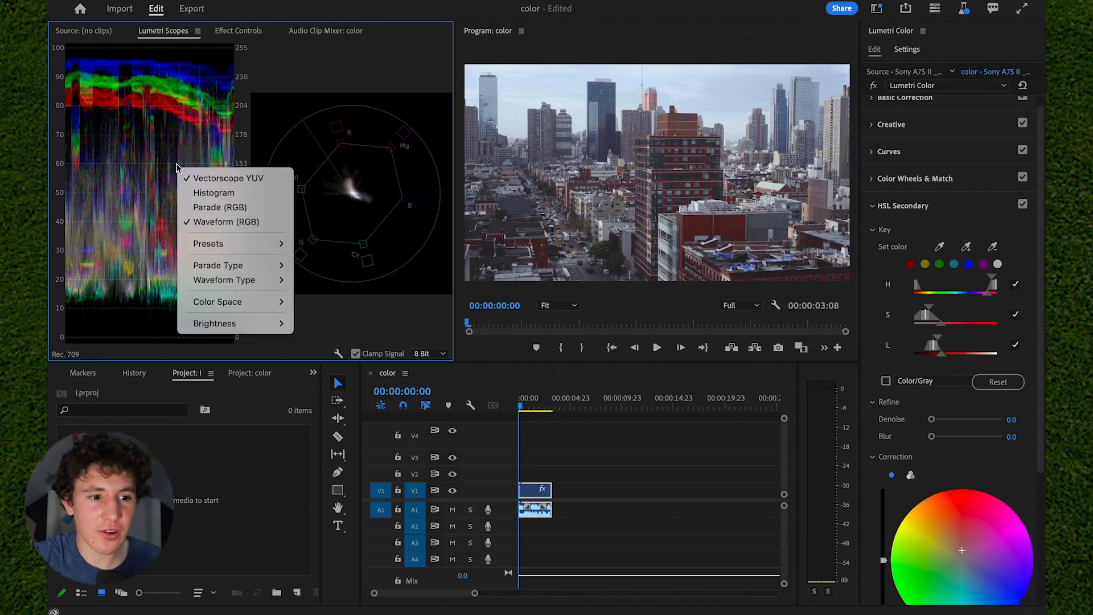
left_click(228, 224)
right_click(192, 172)
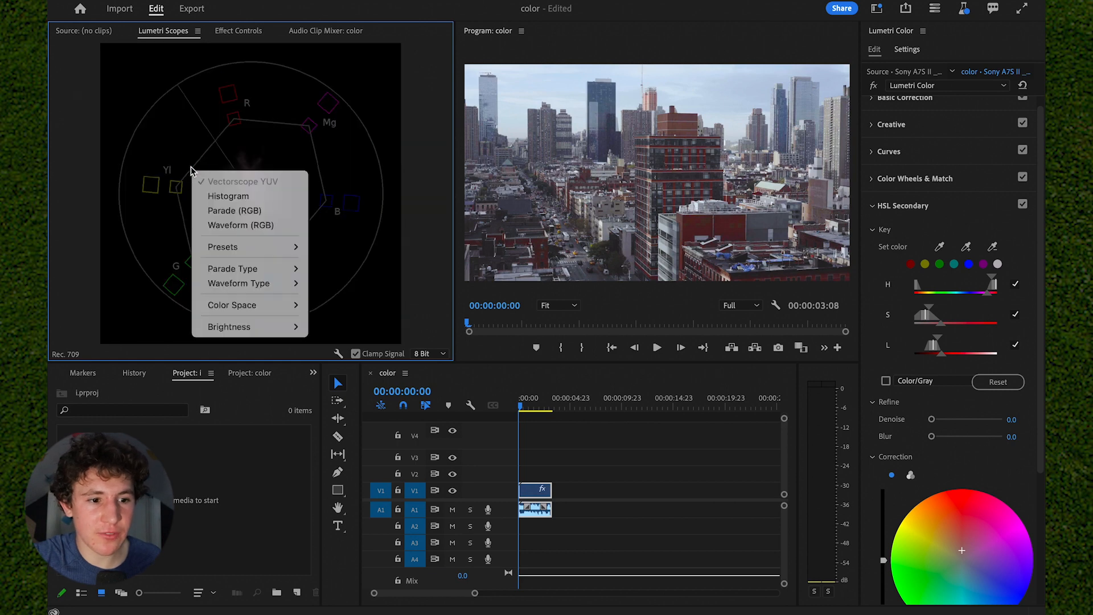
left_click(234, 224)
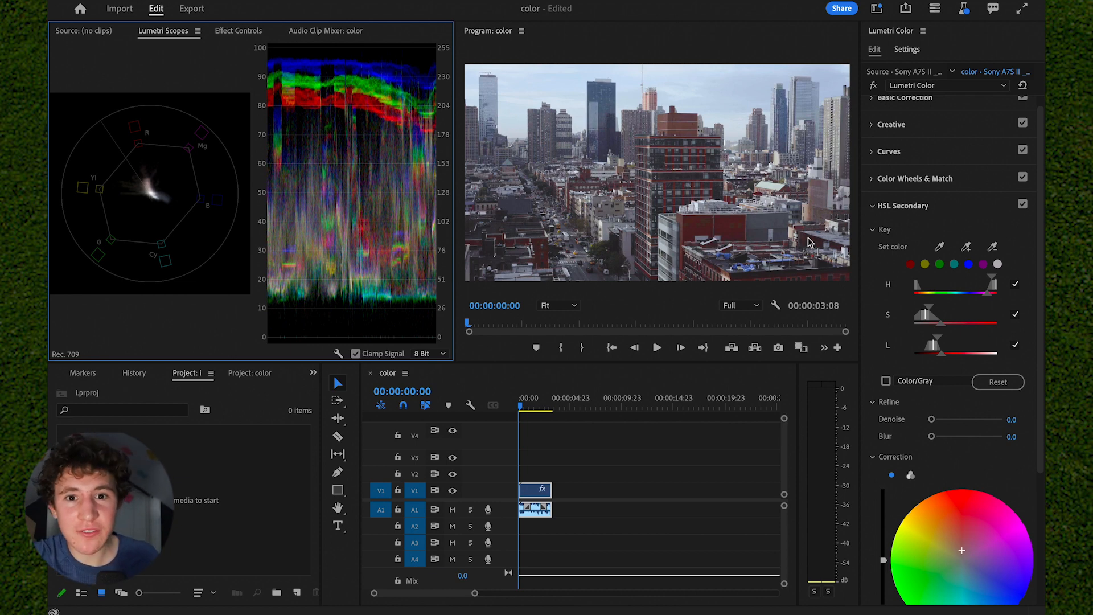
Step: Test the Basic Correction Exposure at 5.0 against the waveform and settle it at 1.4
scroll(956, 163, "up", 1)
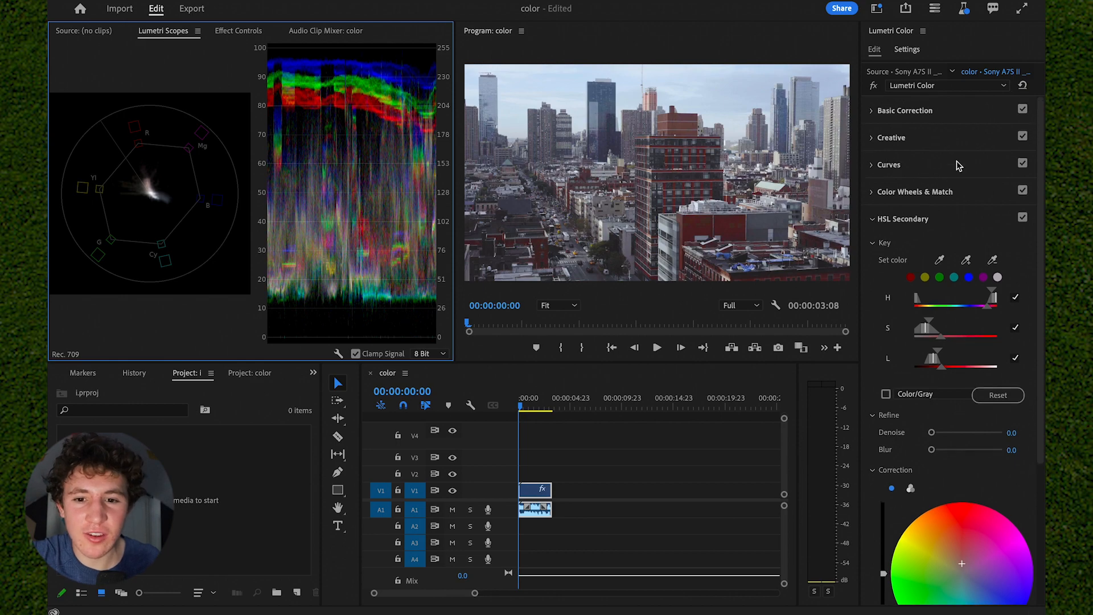
left_click(967, 110)
left_click(982, 303)
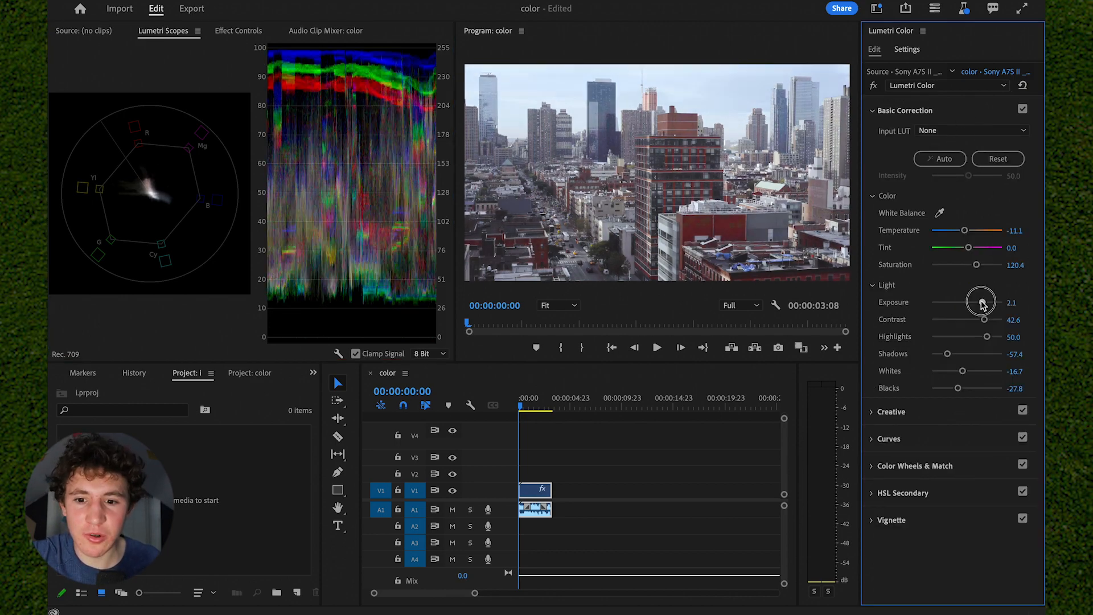
left_click_drag(983, 305, 1025, 300)
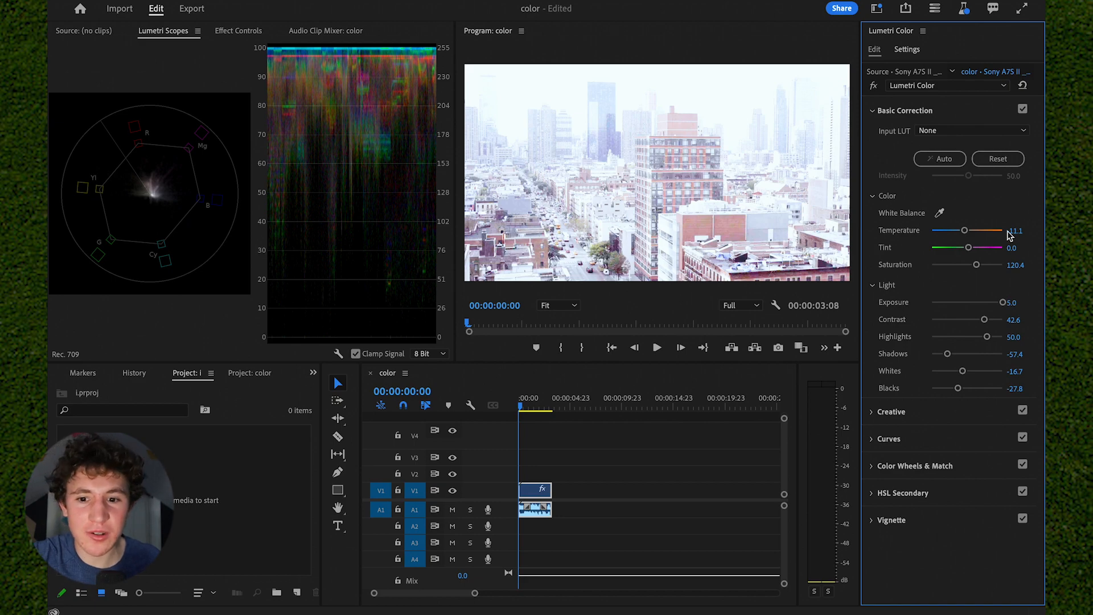
left_click_drag(1001, 302, 977, 302)
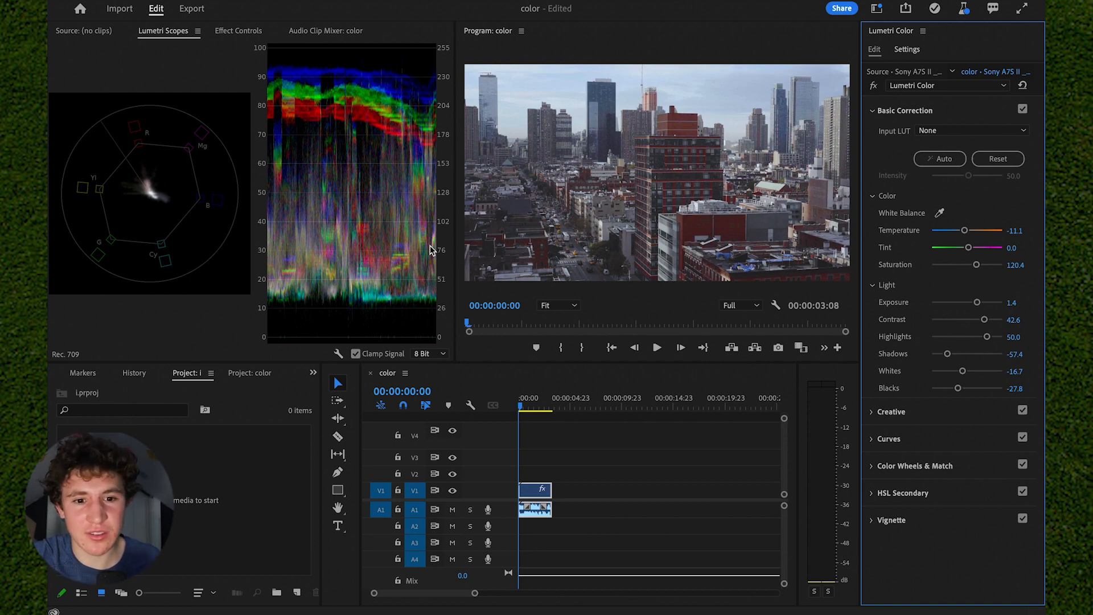
Step: Try Shadows at 61.1 and Whites at -74.1 in Basic Correction, and undo both changes
mouse_move(942, 364)
left_mouse_down()
mouse_move(992, 367)
mouse_move(941, 373)
left_mouse_up()
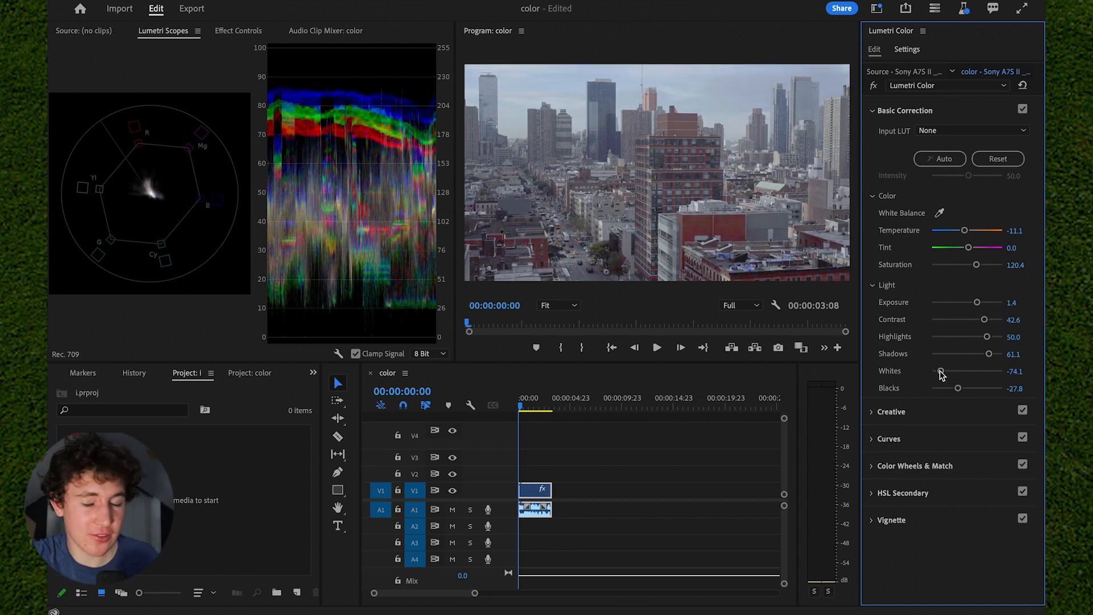
key("super+z")
key("super+z")
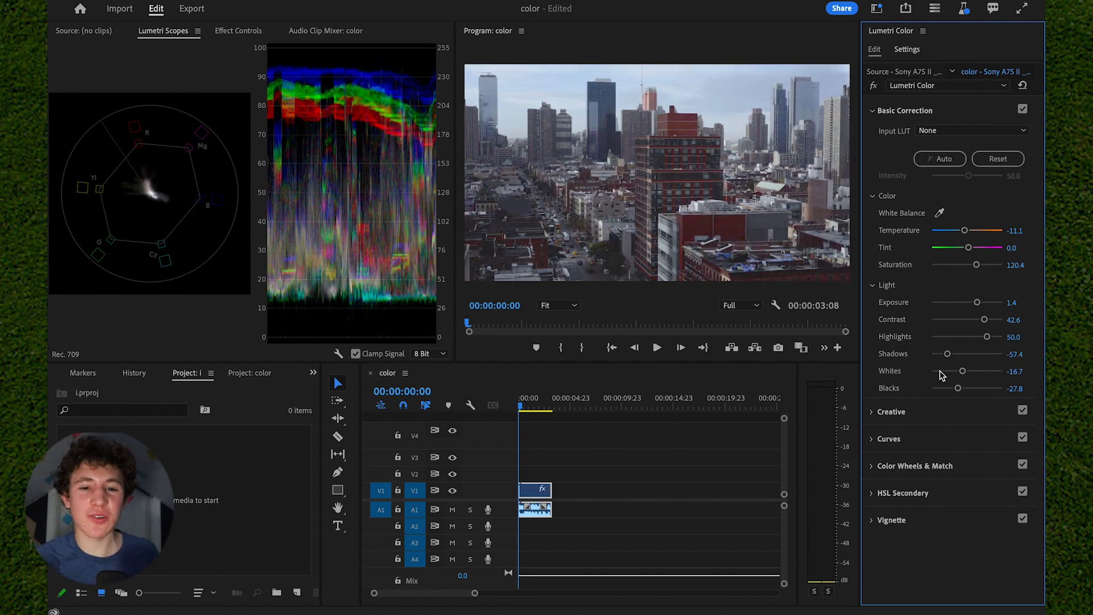
Step: Try lighter, darker and unfeathered vignettes on the clip, settling on an Amount of -1.2 and a Feather of 76.9
left_click(928, 520)
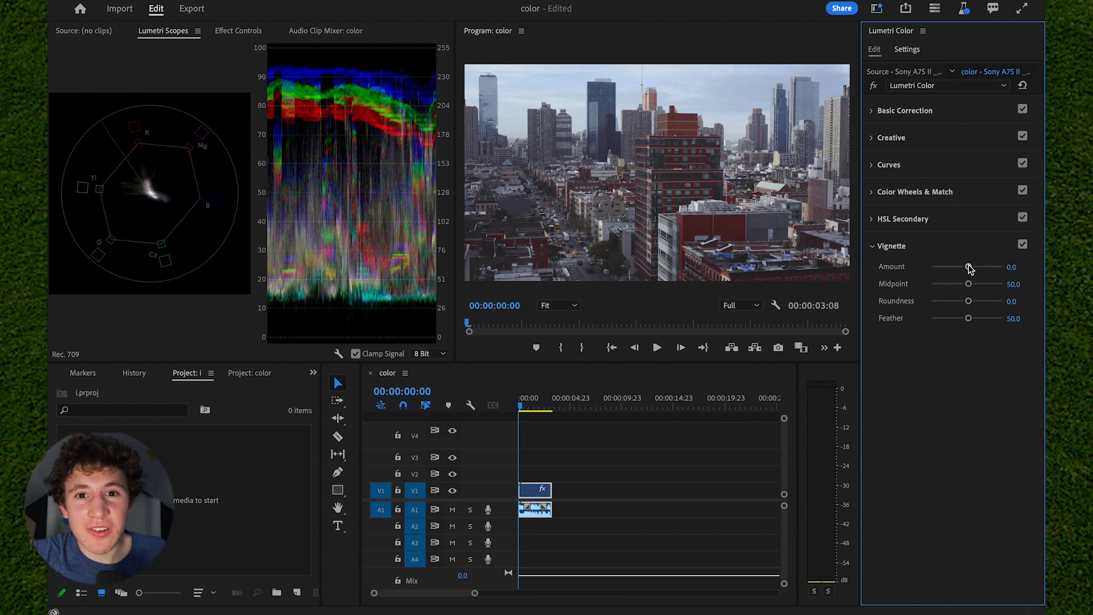
left_click_drag(969, 269, 982, 269)
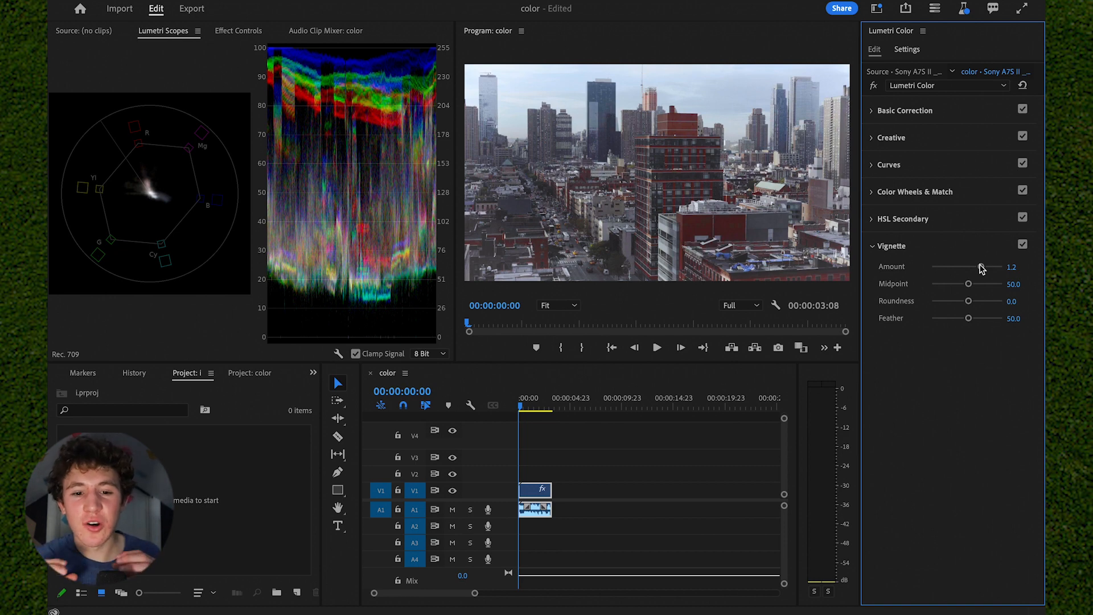
left_click_drag(981, 269, 958, 269)
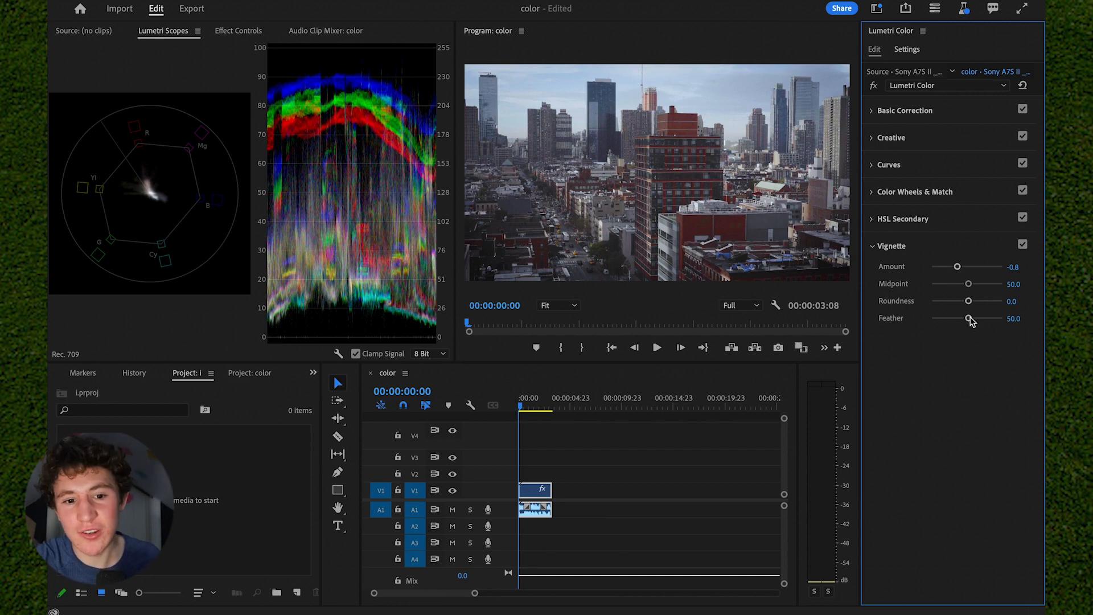
left_click_drag(968, 318, 918, 318)
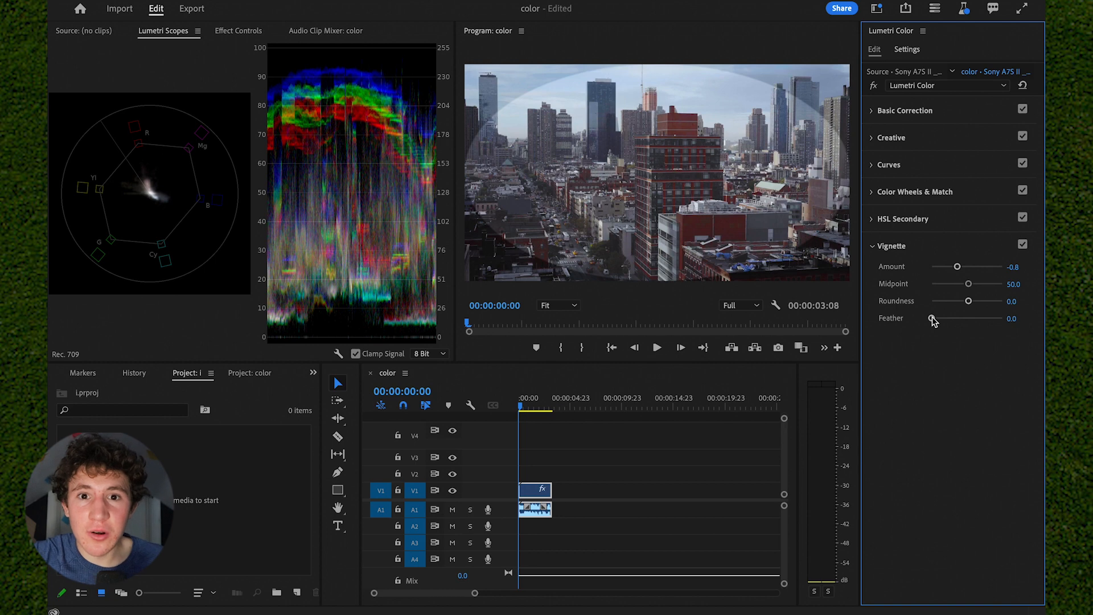
left_click_drag(932, 319, 983, 320)
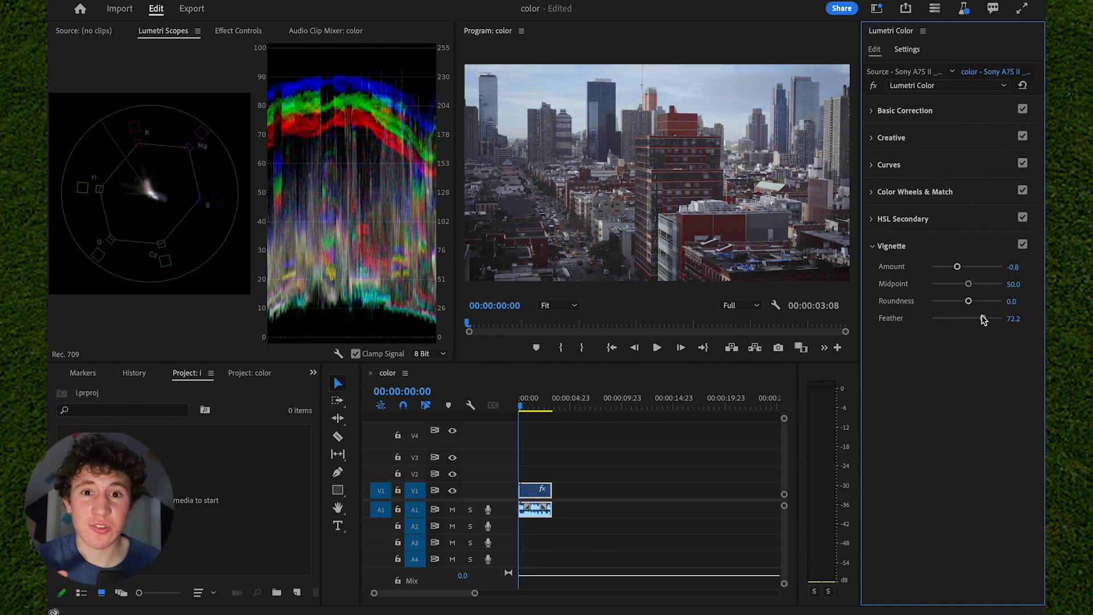
left_click_drag(956, 267, 924, 268)
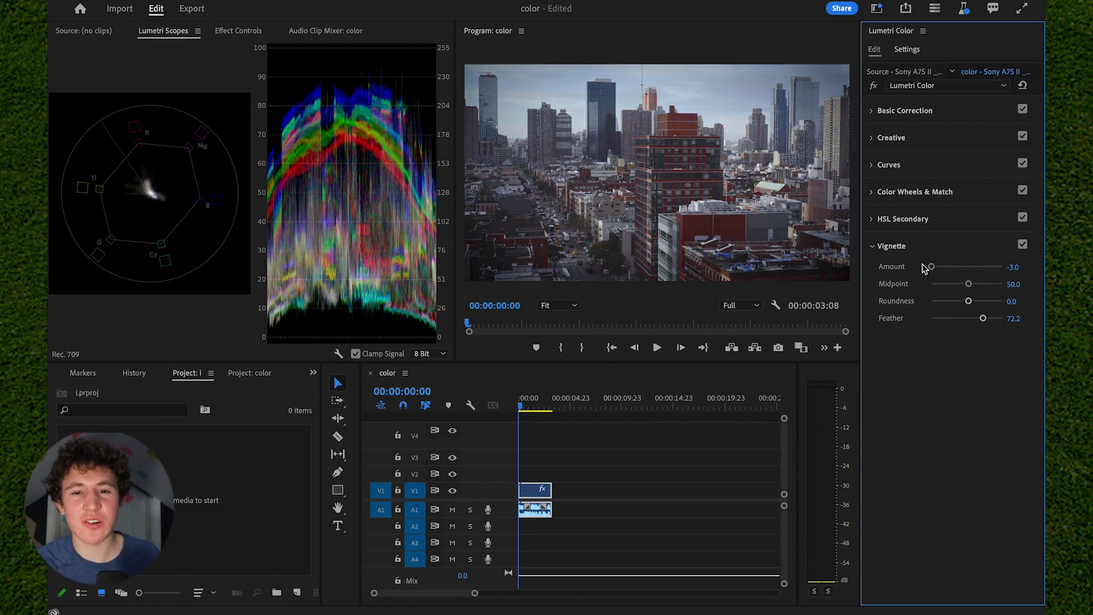
left_click_drag(932, 267, 954, 267)
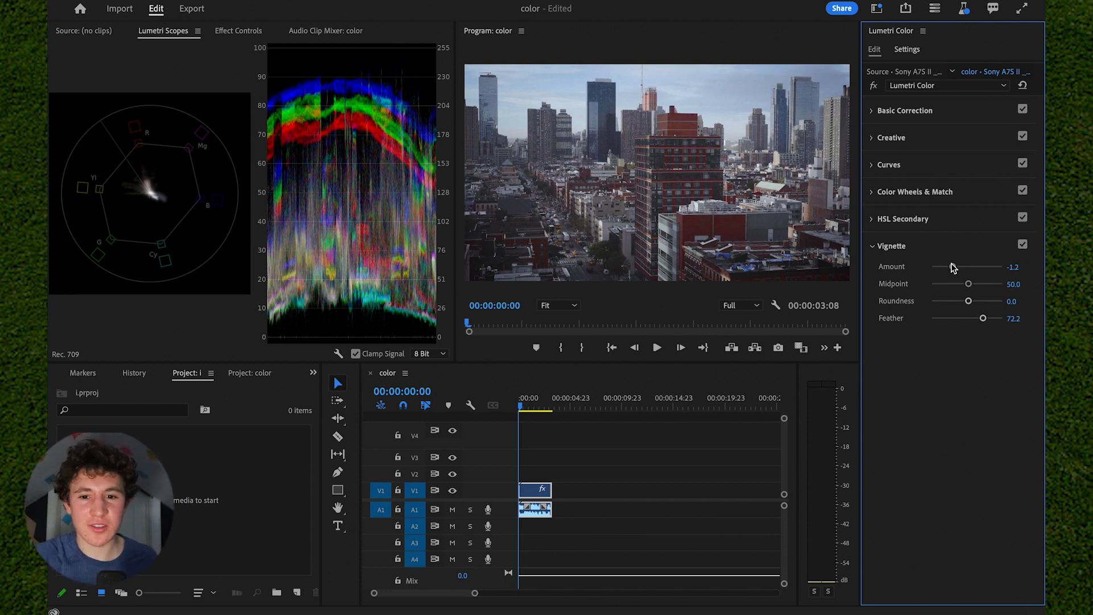
left_click_drag(982, 318, 986, 320)
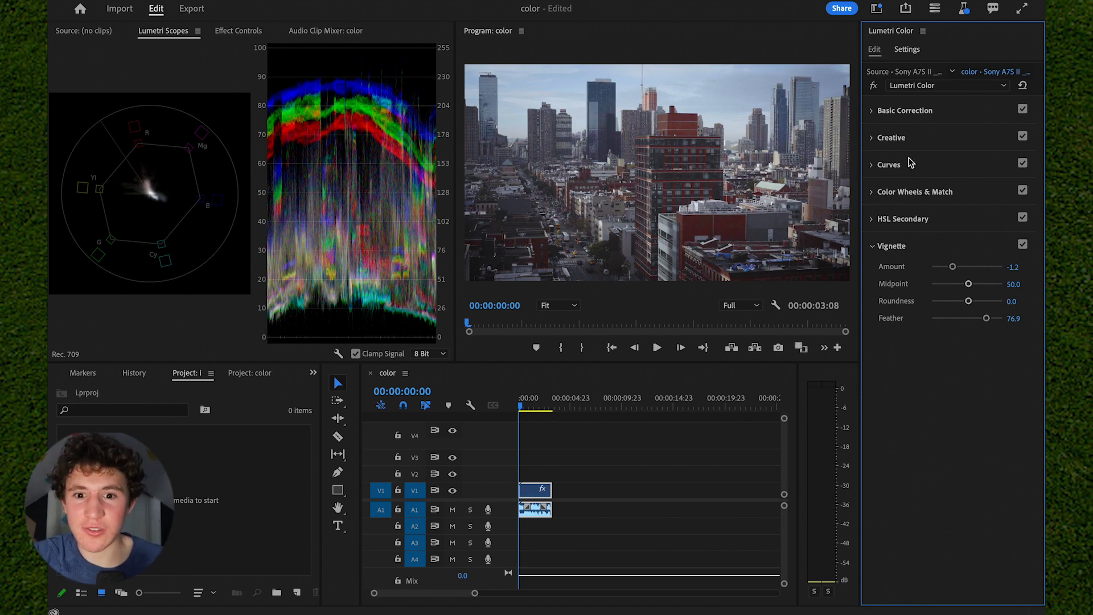
Step: Turn the whole Lumetri Color effect off and back on to compare the footage before and after grading
left_click(875, 86)
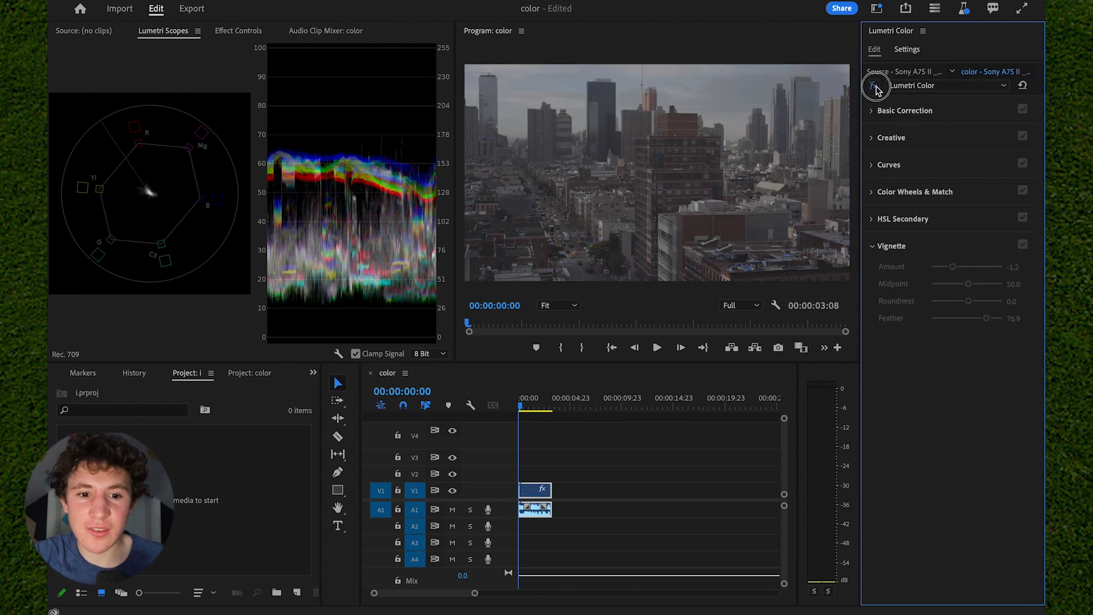
left_click(875, 87)
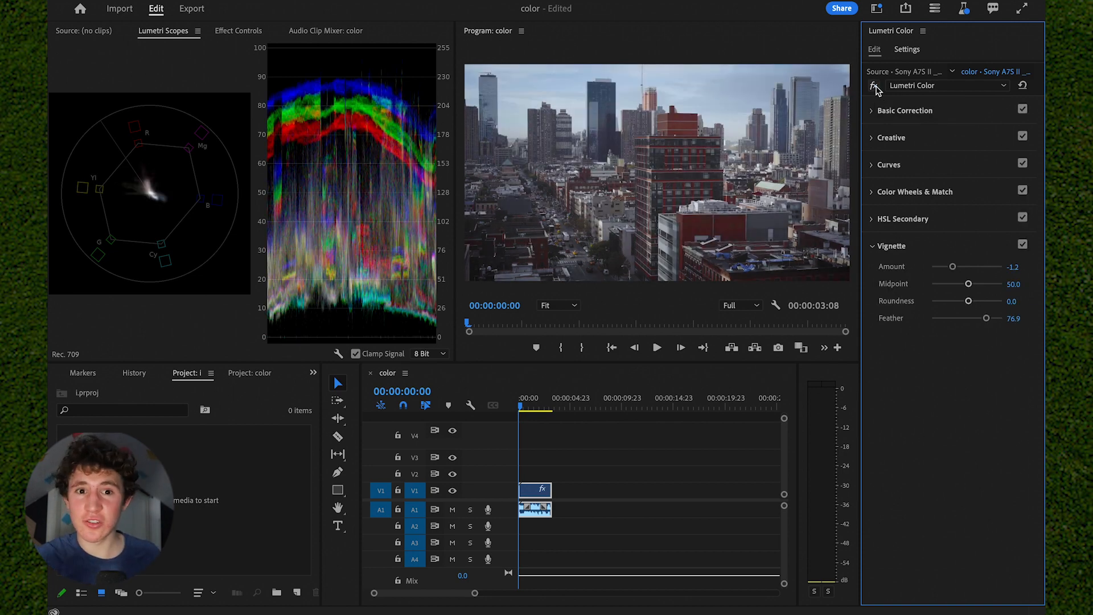